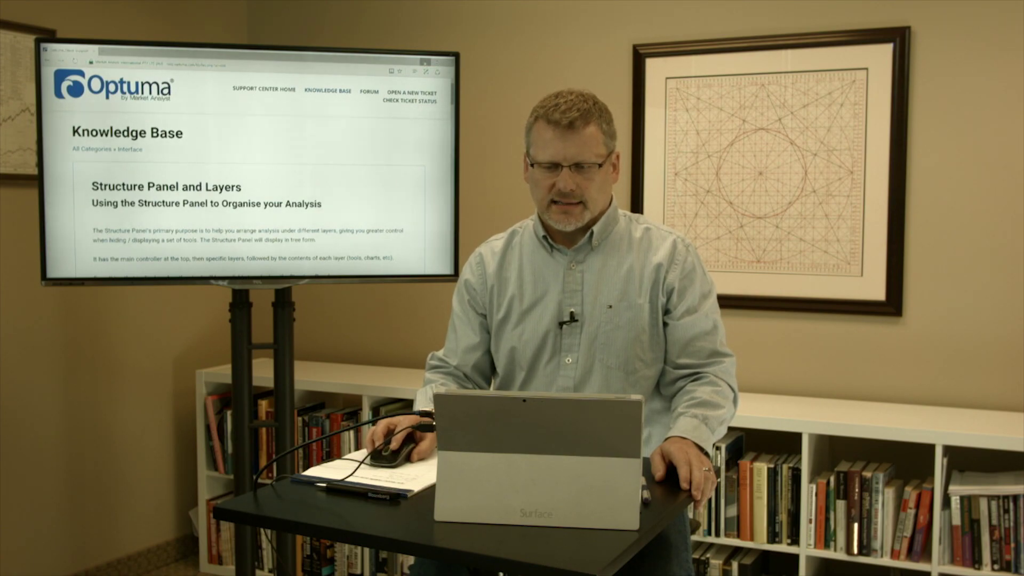
Step: Switch from the Knowledge Base page to the Optuma window with Alt+Tab
key("alt+Tab")
Step: Open the MSFT (Microsoft Corp) daily chart from the security search
type("ms")
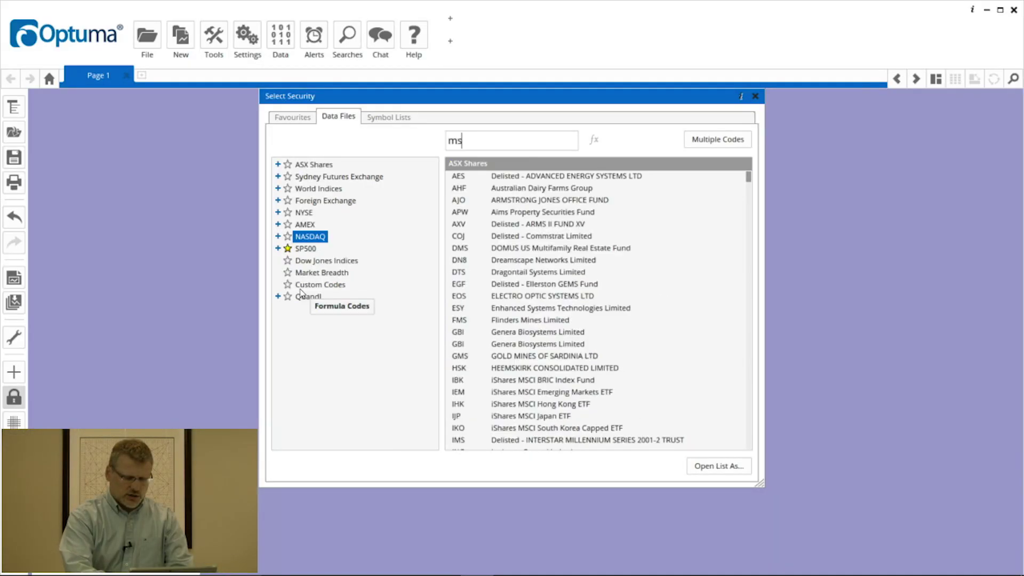
type("ft")
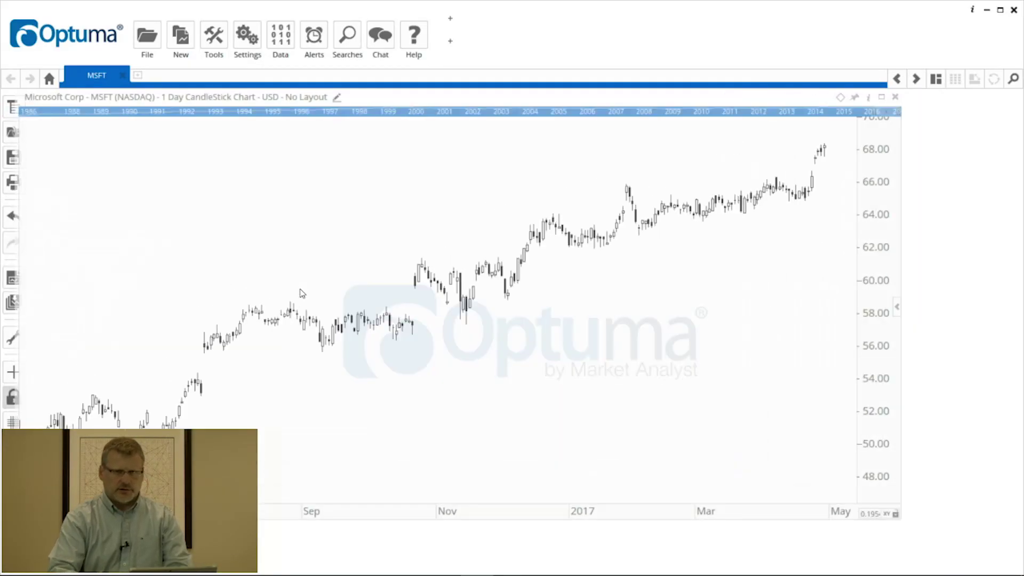
key("Return")
Step: Add a Moving Average set to 50 bars with a Royal Blue line
left_click(428, 262)
left_click(445, 260)
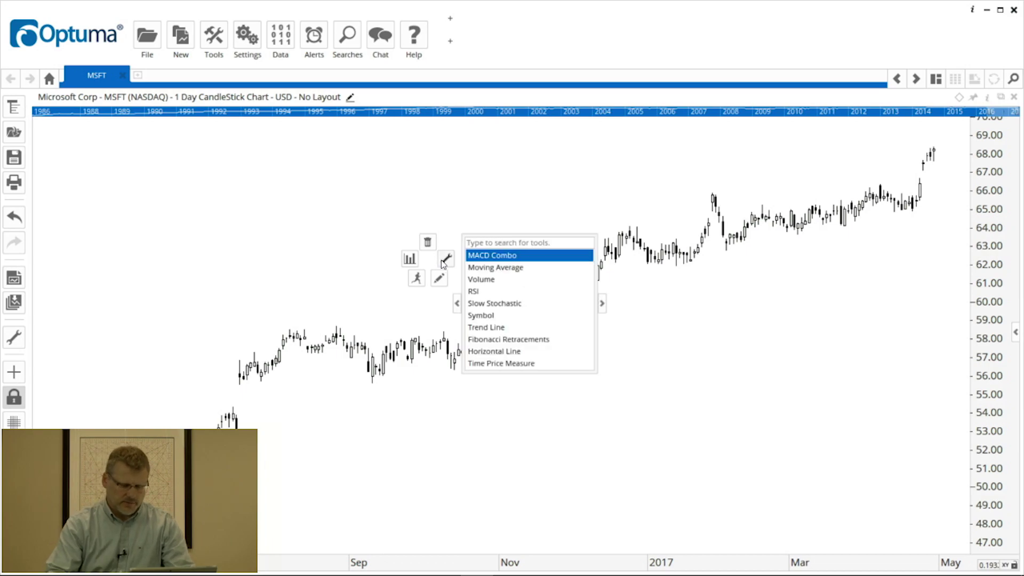
type("ma")
key("Return")
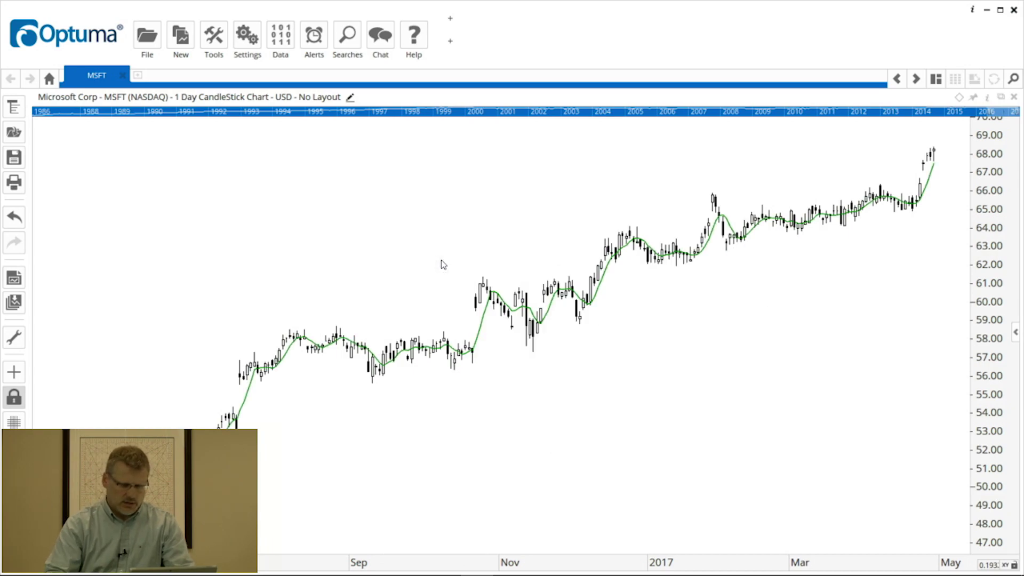
left_click(482, 323)
left_click(499, 334)
left_click(605, 355)
type("50")
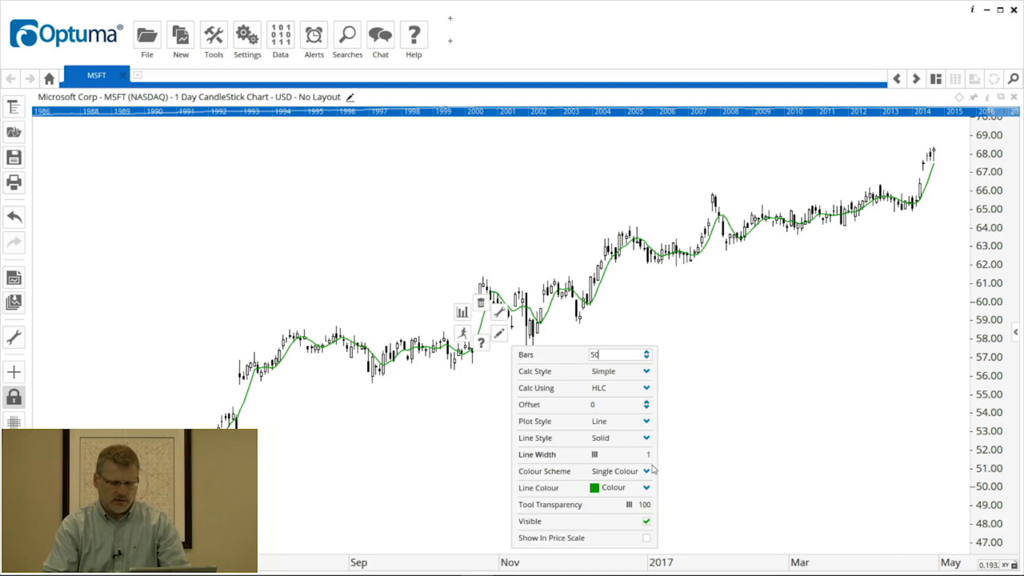
left_click(647, 488)
left_click(632, 501)
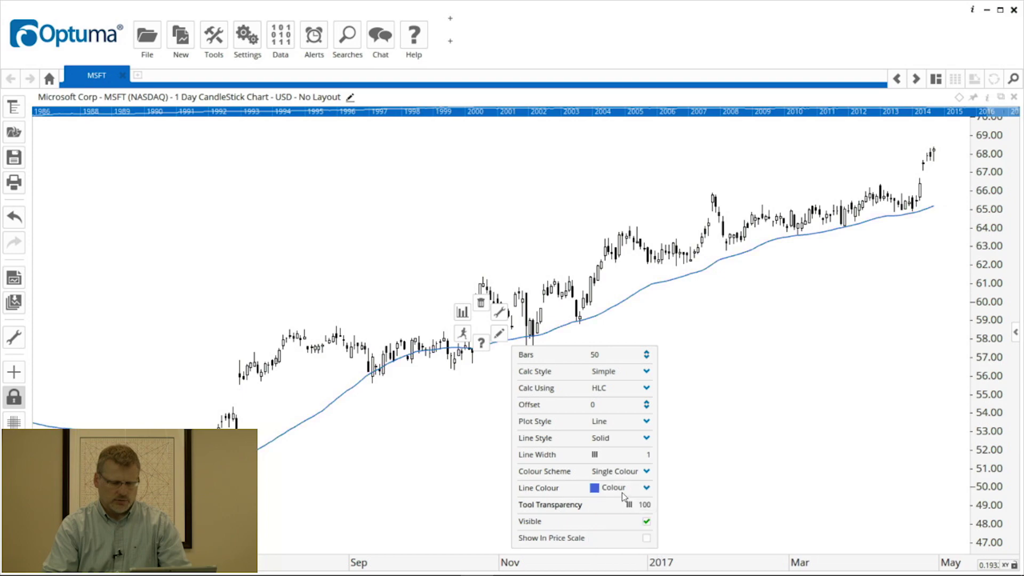
Step: Add a second Moving Average and set it to 20 bars
right_click(433, 437)
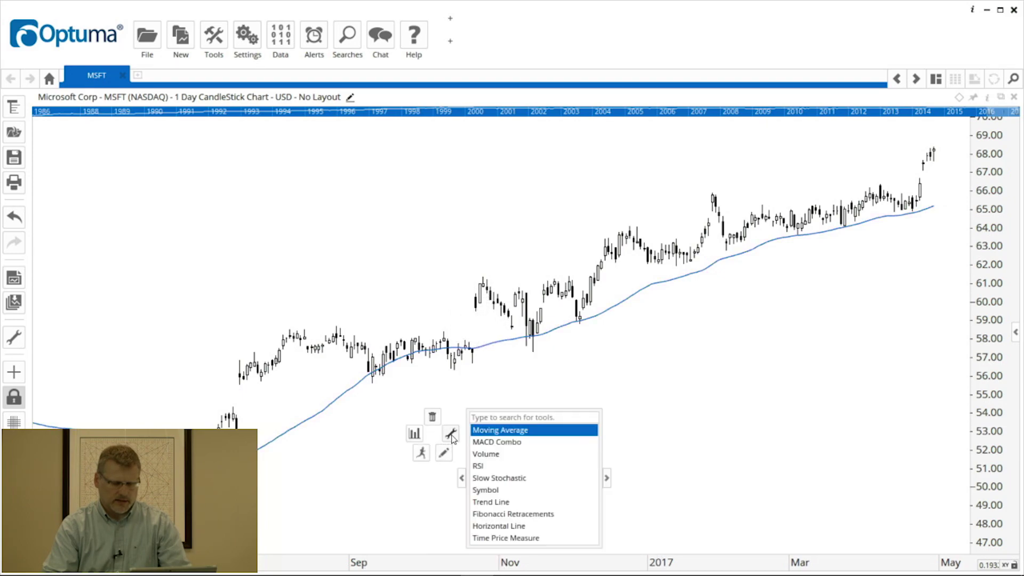
left_click(483, 430)
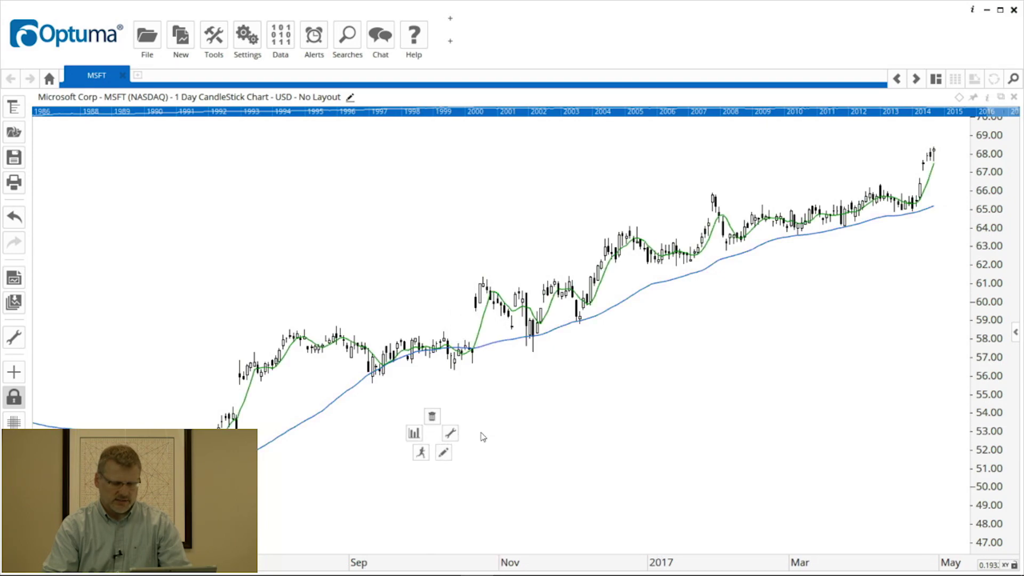
left_click(482, 322)
left_click(608, 351)
type("20")
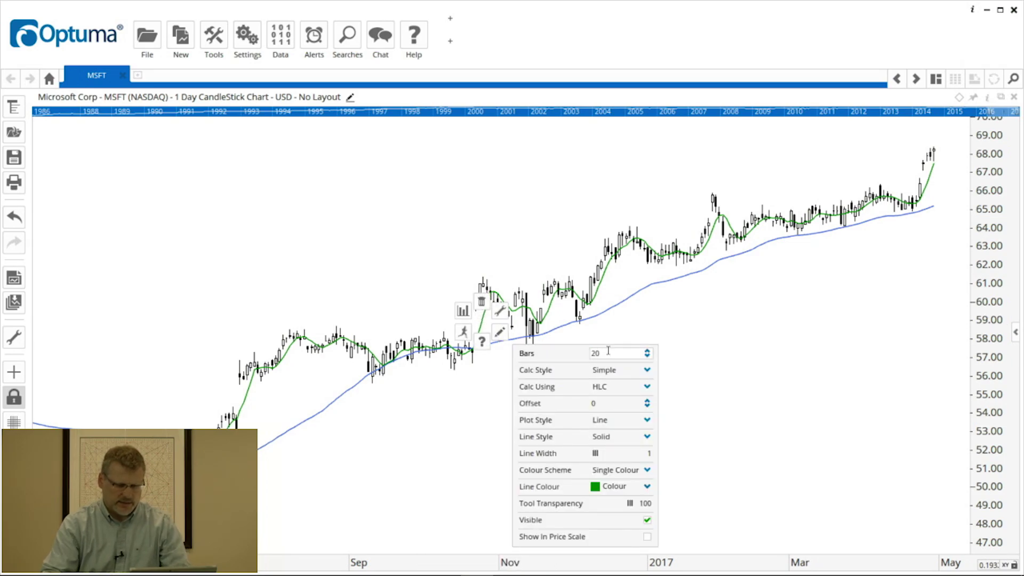
type("1")
left_click(756, 360)
Step: Add a 12/26/9 MACD Combo pane below the price chart and show the Structure and Info panels
left_click(636, 416)
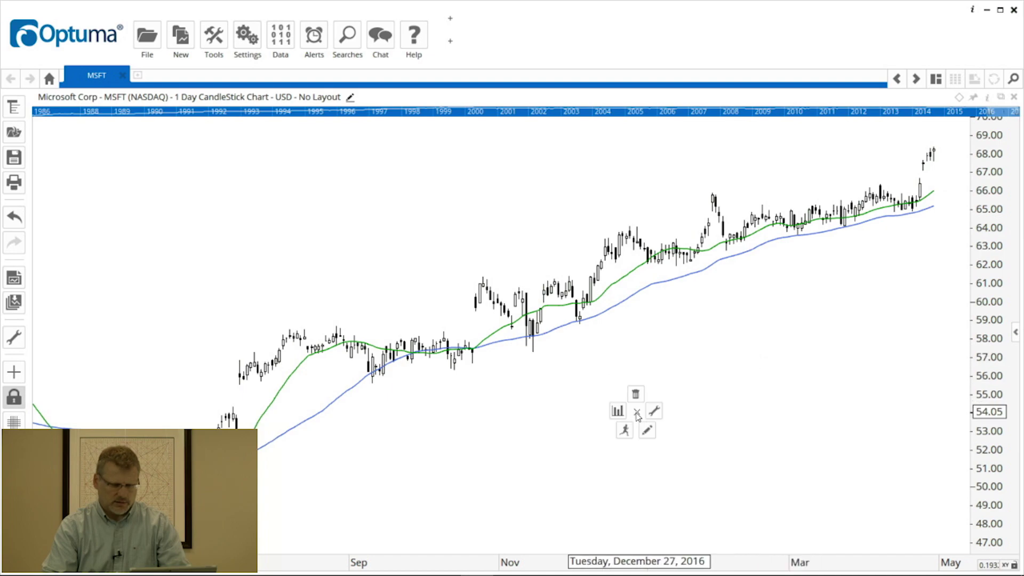
left_click(655, 411)
type("macd")
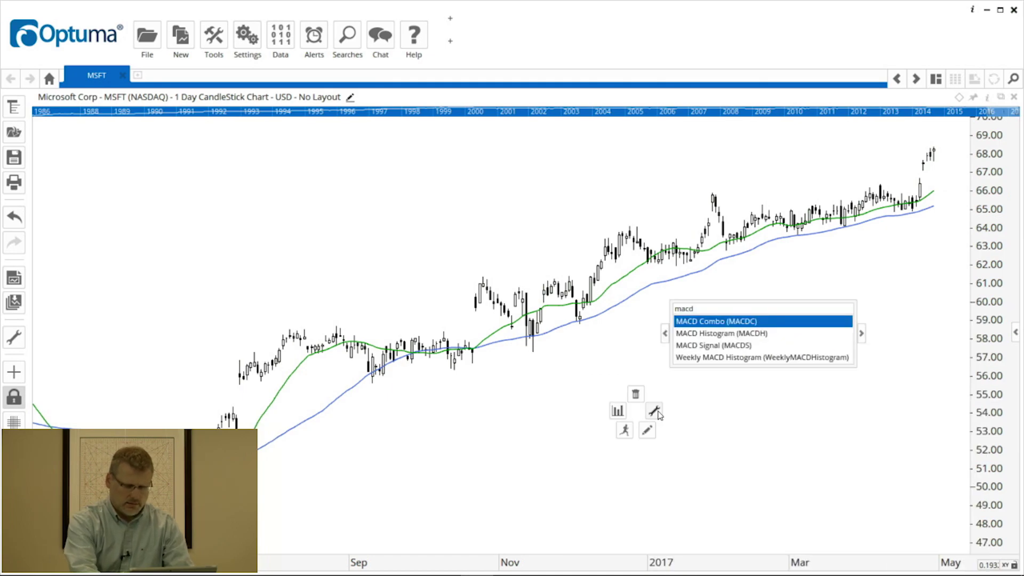
key("Return")
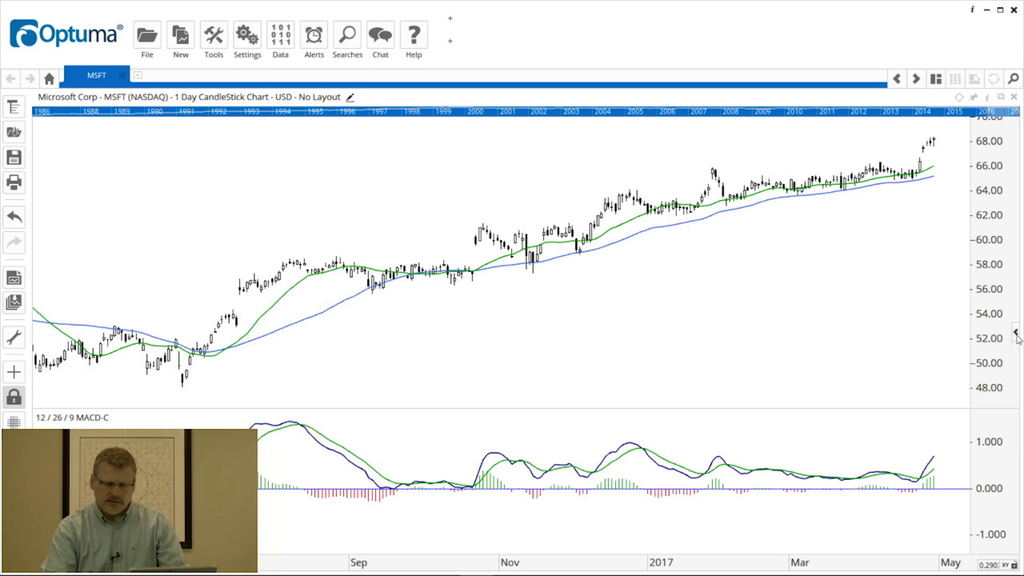
left_click(1016, 334)
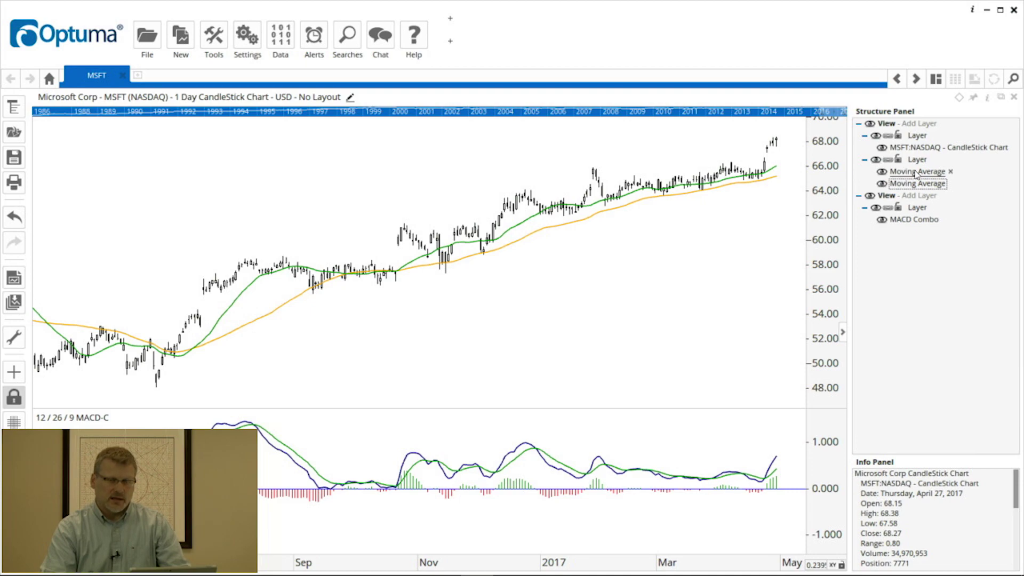
Step: Rename the second Moving Average entry to MA20 and the first to MA50
left_click(915, 184)
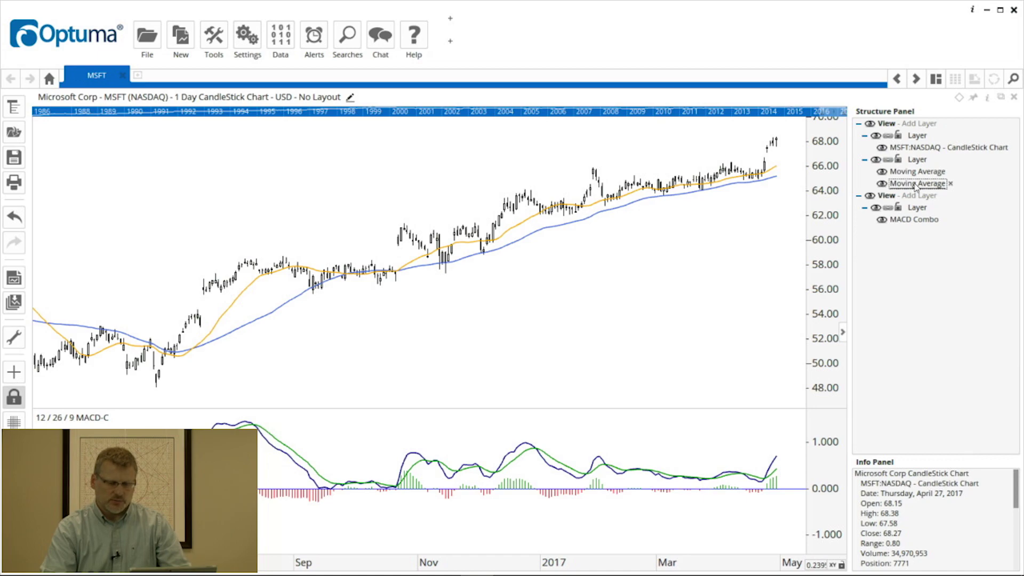
left_click(916, 184)
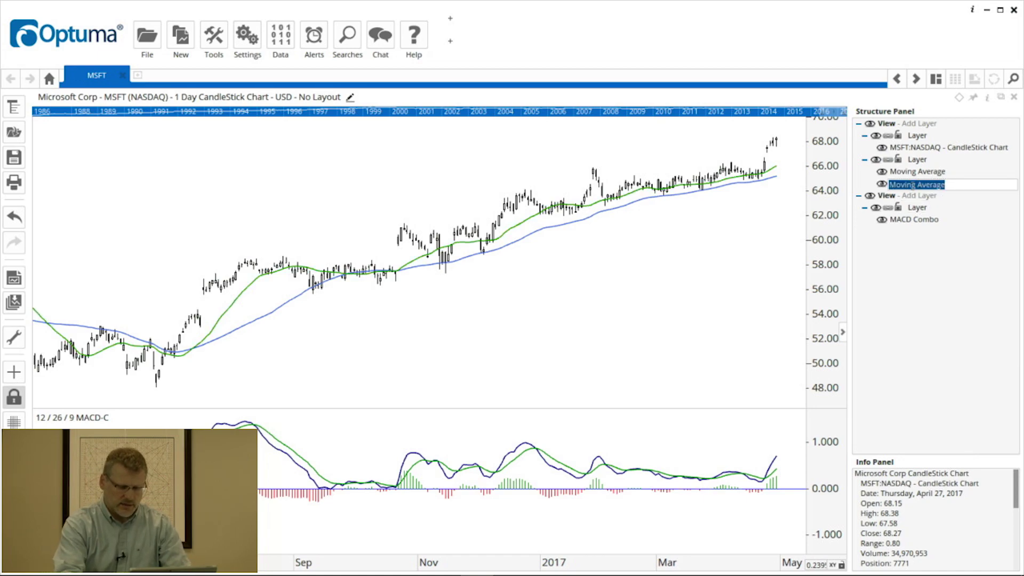
type("MA20")
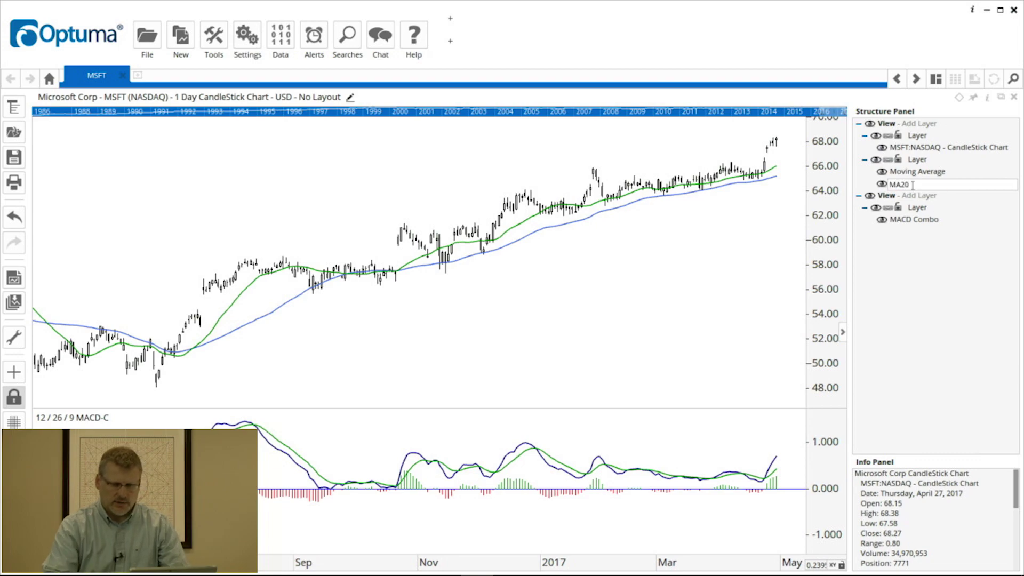
key("Return")
left_click(915, 173)
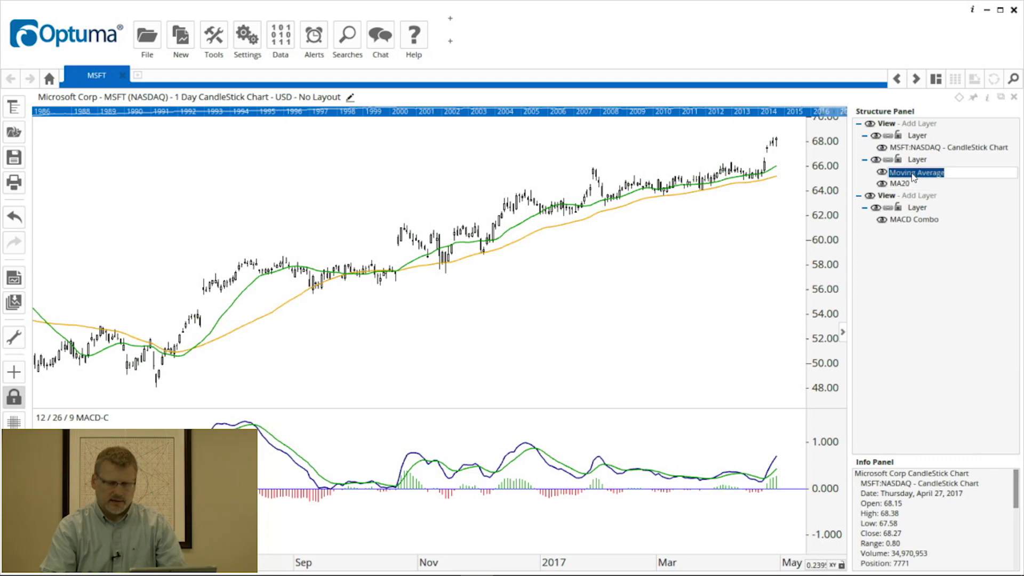
type("MA50")
key("Return")
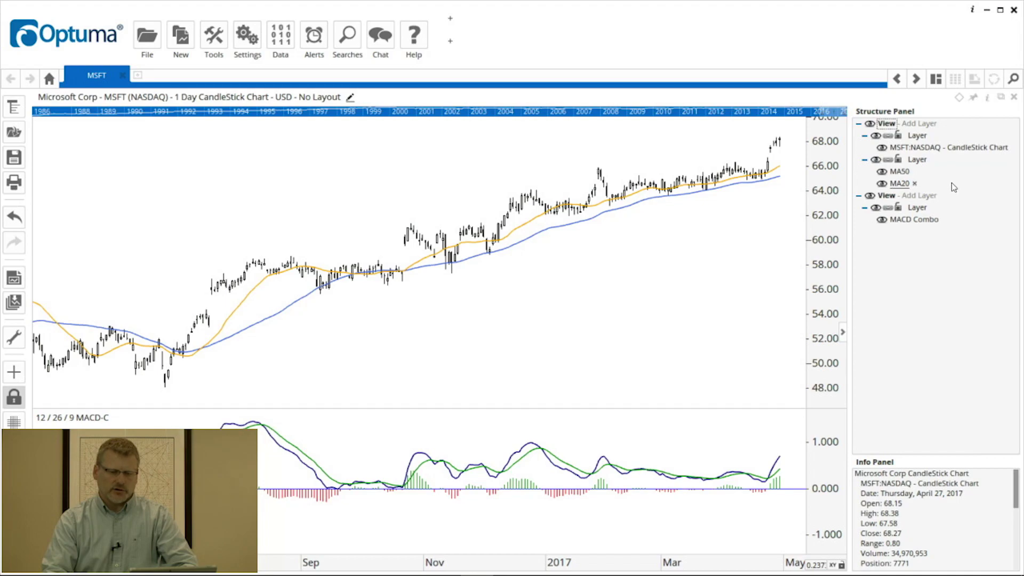
left_click(882, 172)
left_click(882, 172)
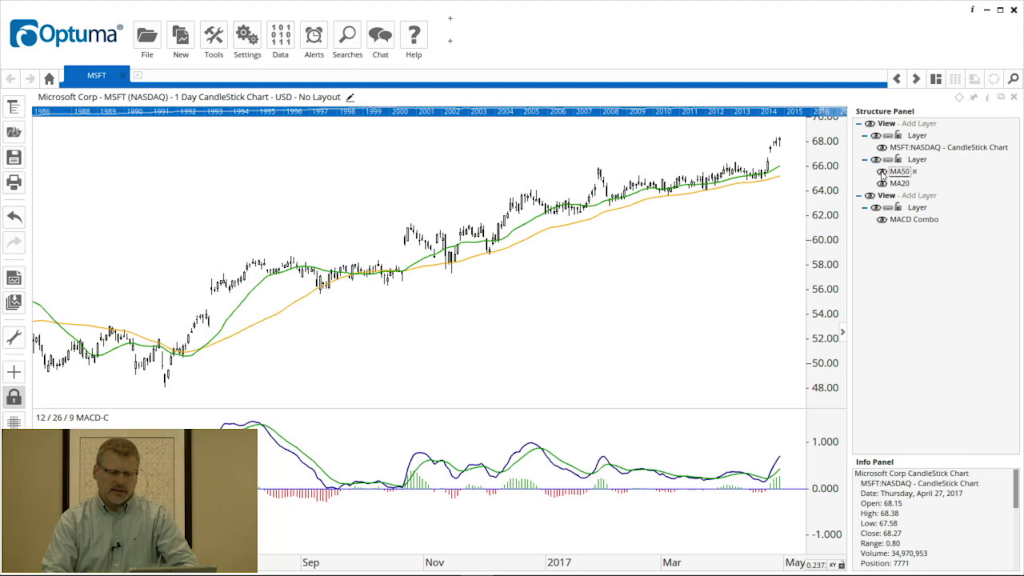
left_click(882, 172)
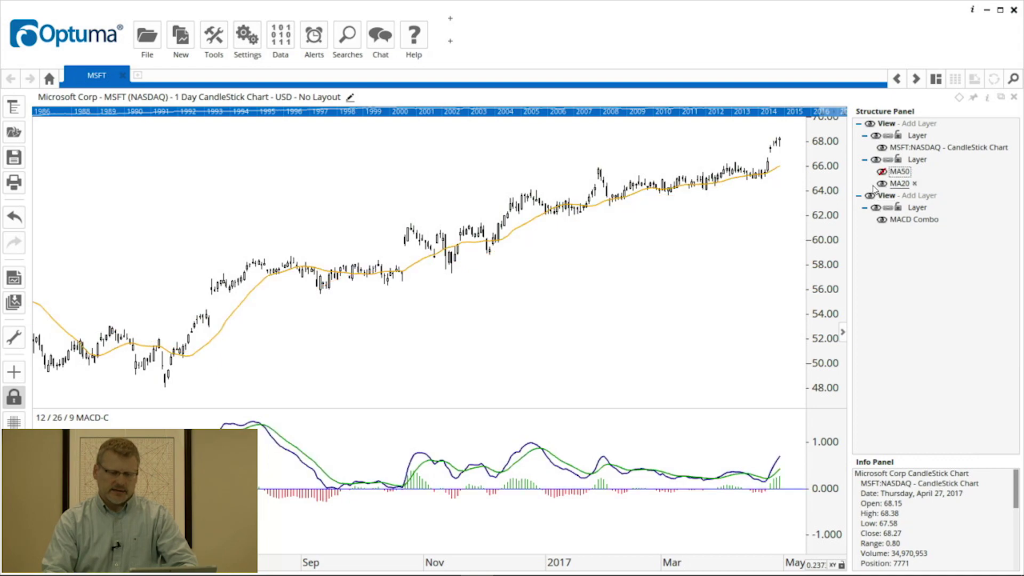
left_click(882, 184)
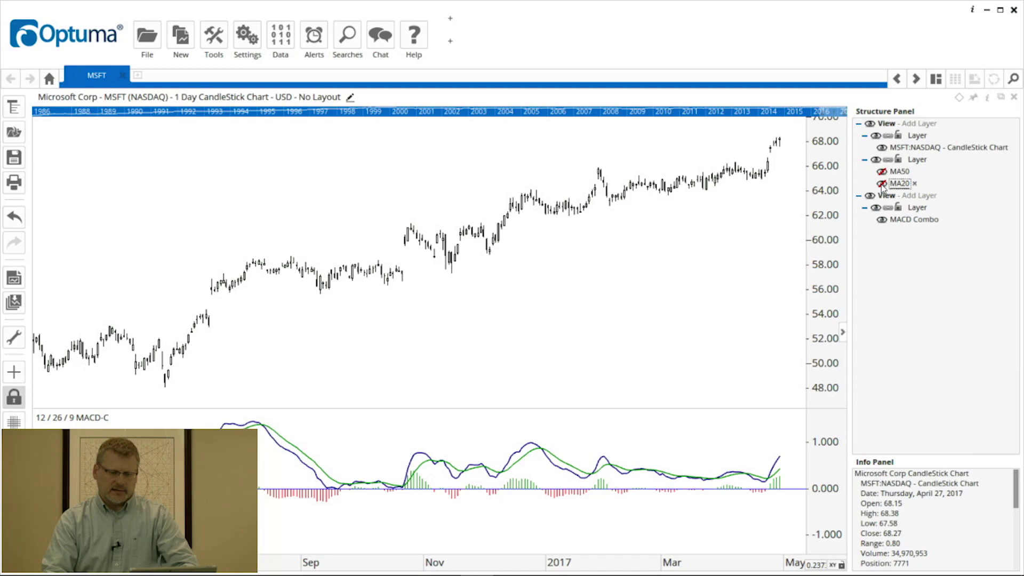
left_click(882, 184)
left_click(882, 172)
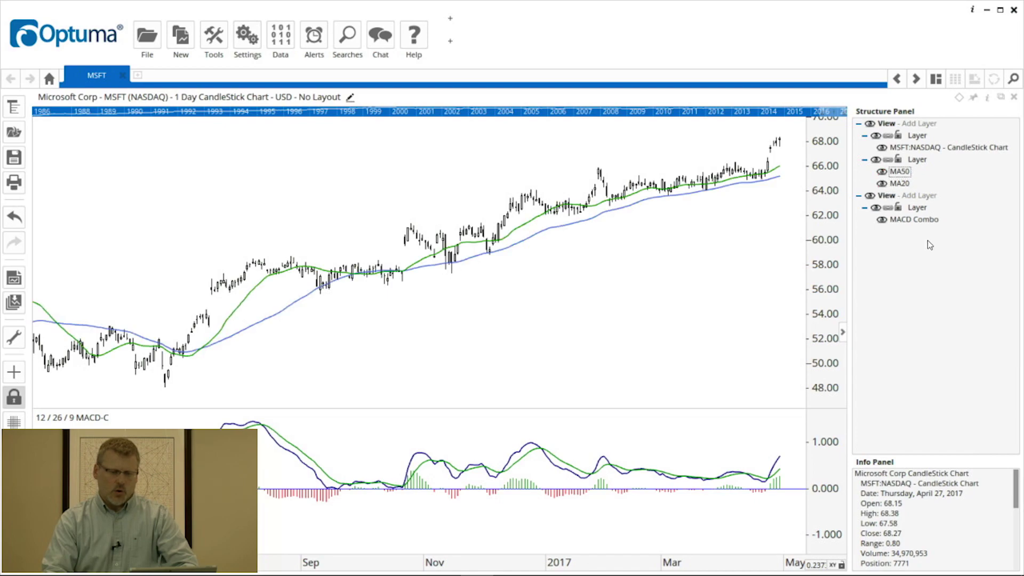
left_click(876, 160)
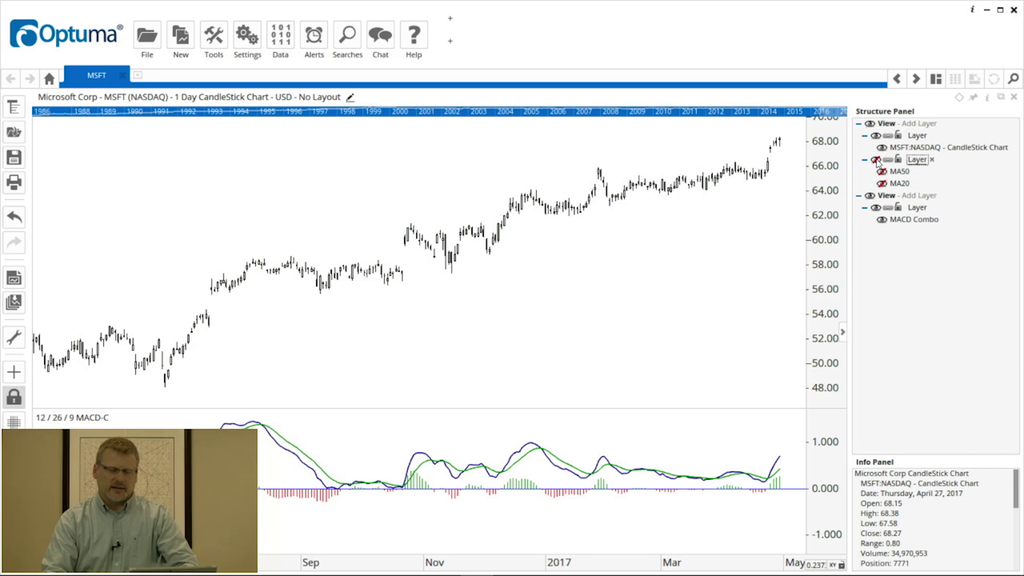
left_click(876, 160)
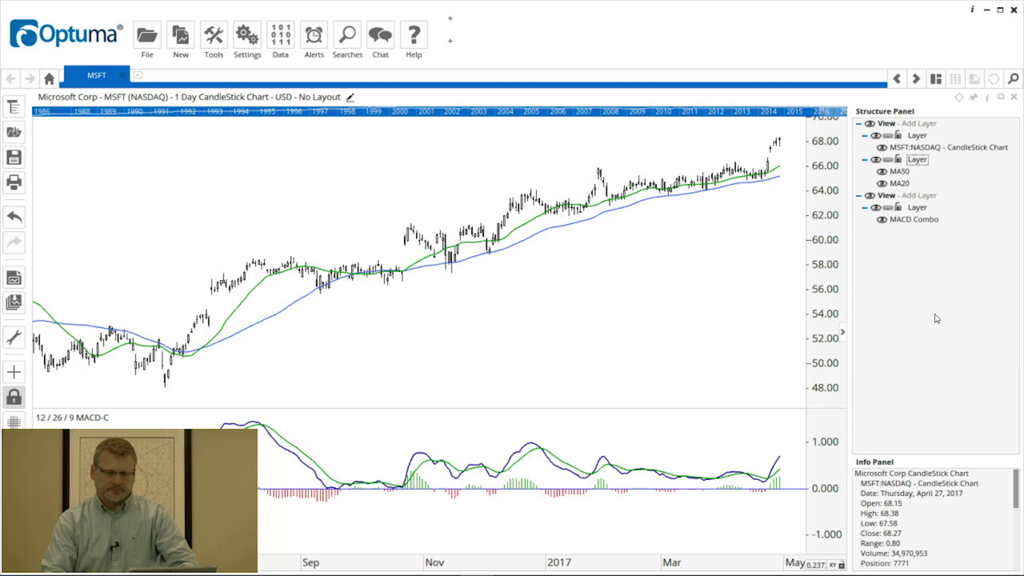
left_click(870, 197)
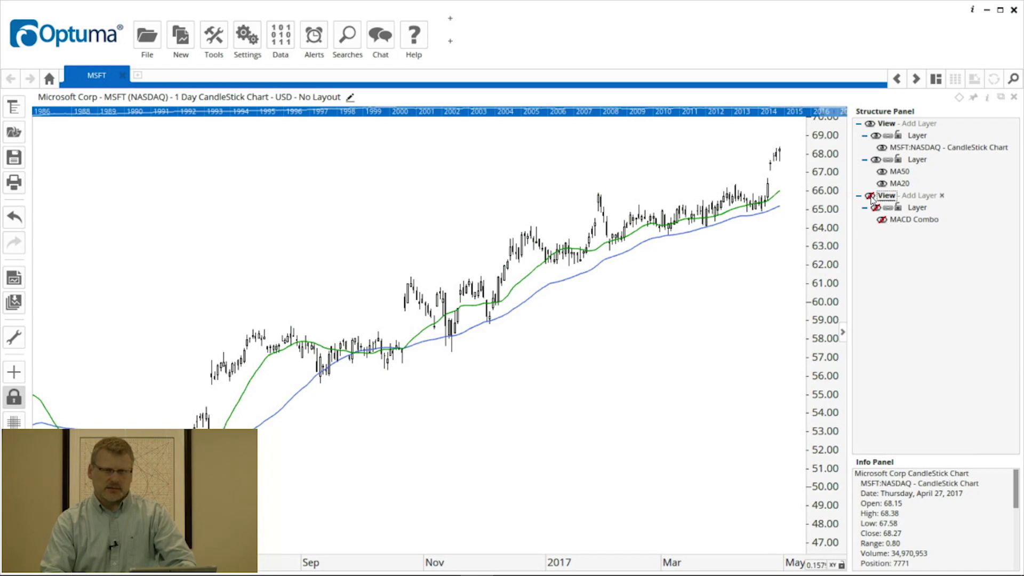
left_click(870, 197)
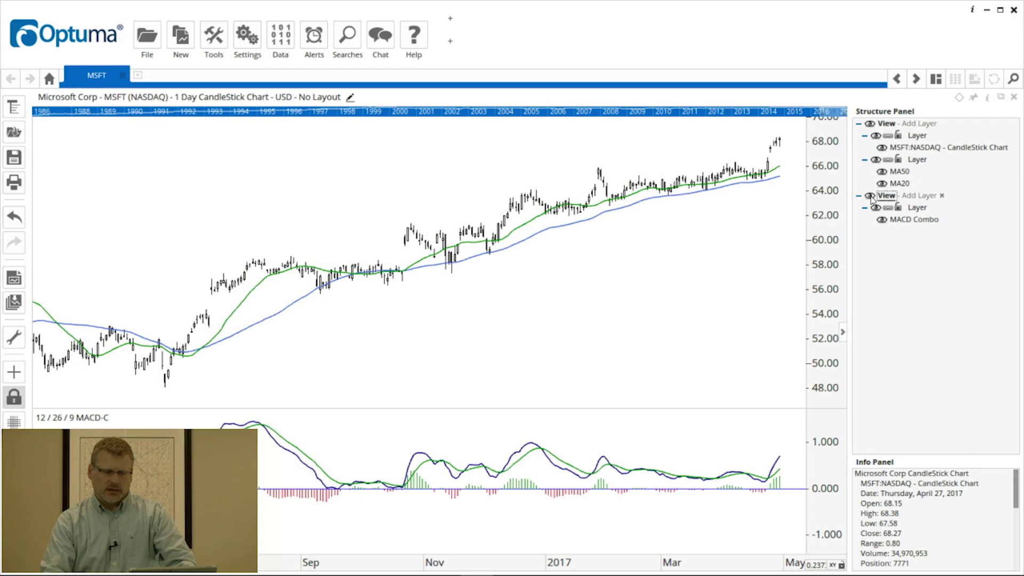
left_click(883, 220)
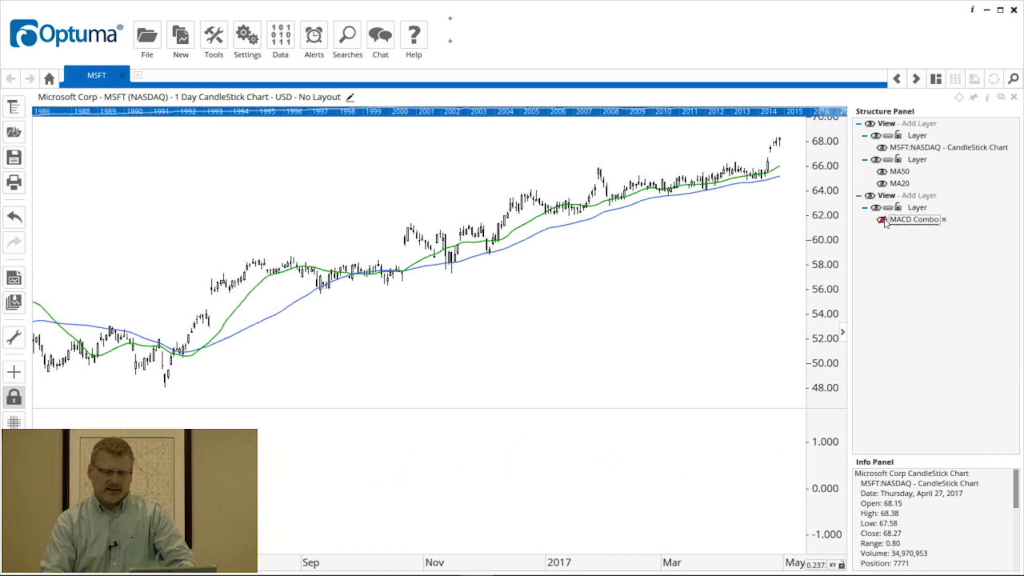
left_click(883, 220)
left_click(883, 219)
left_click(883, 220)
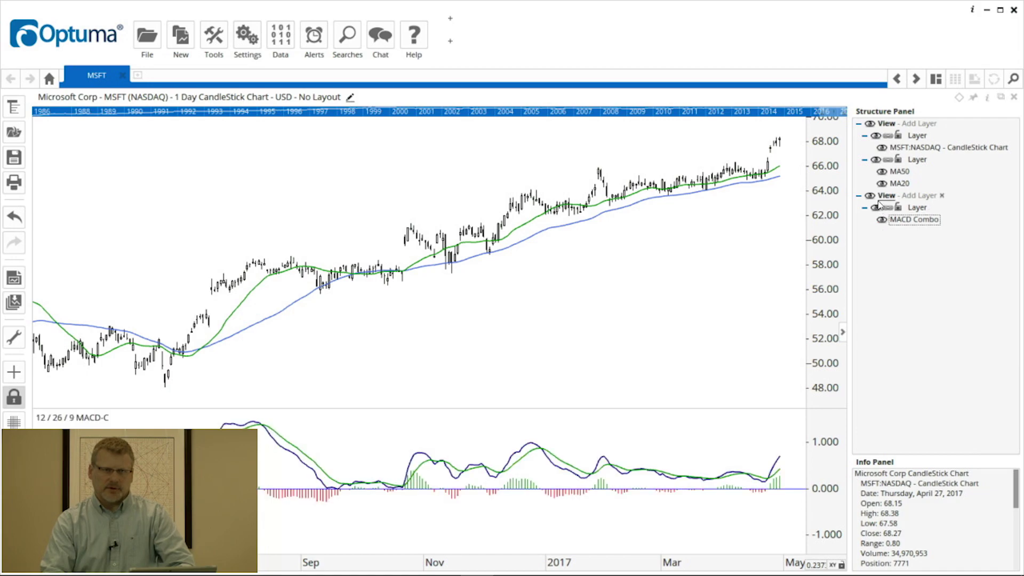
left_click(870, 197)
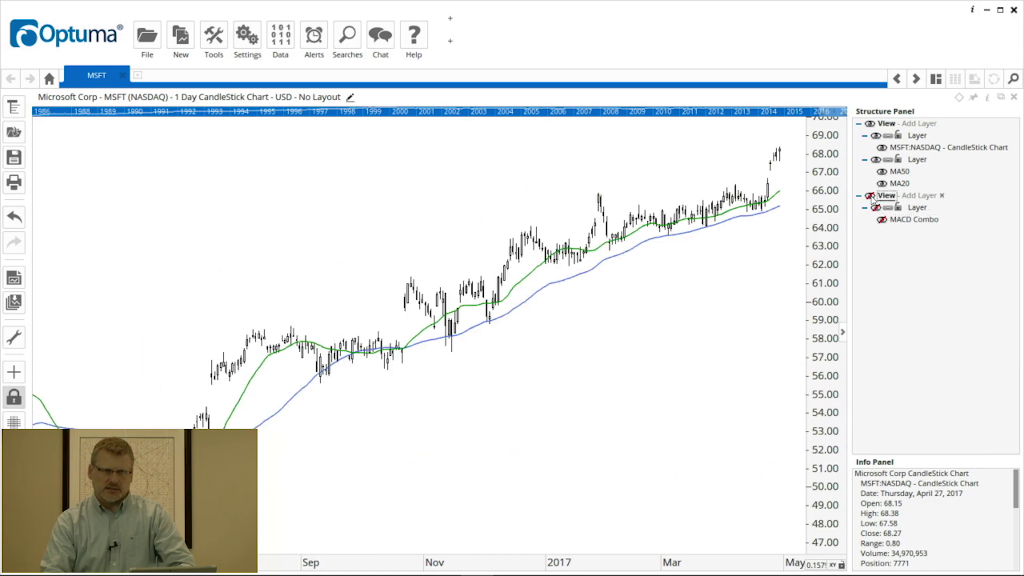
left_click(870, 196)
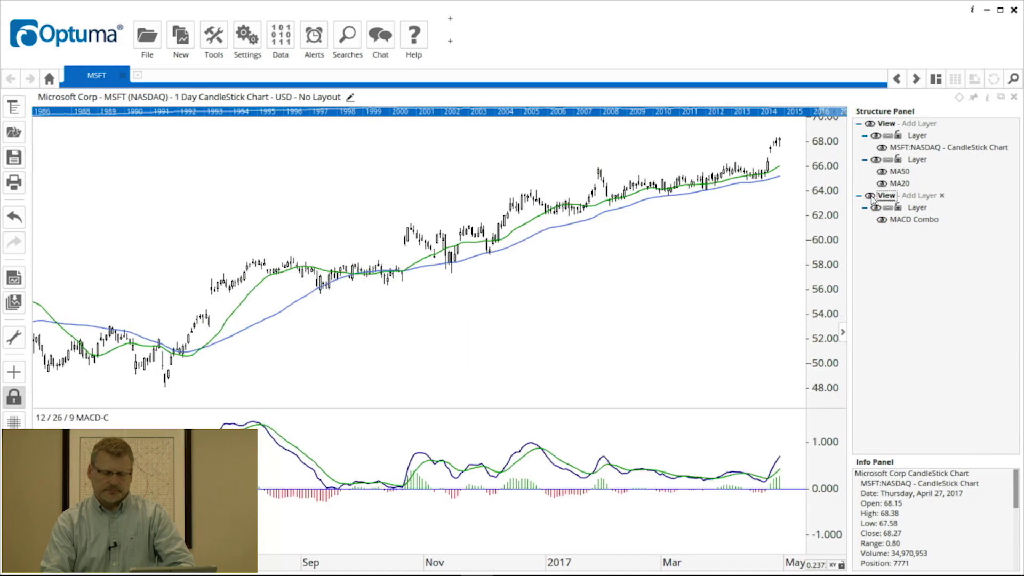
left_click(883, 149)
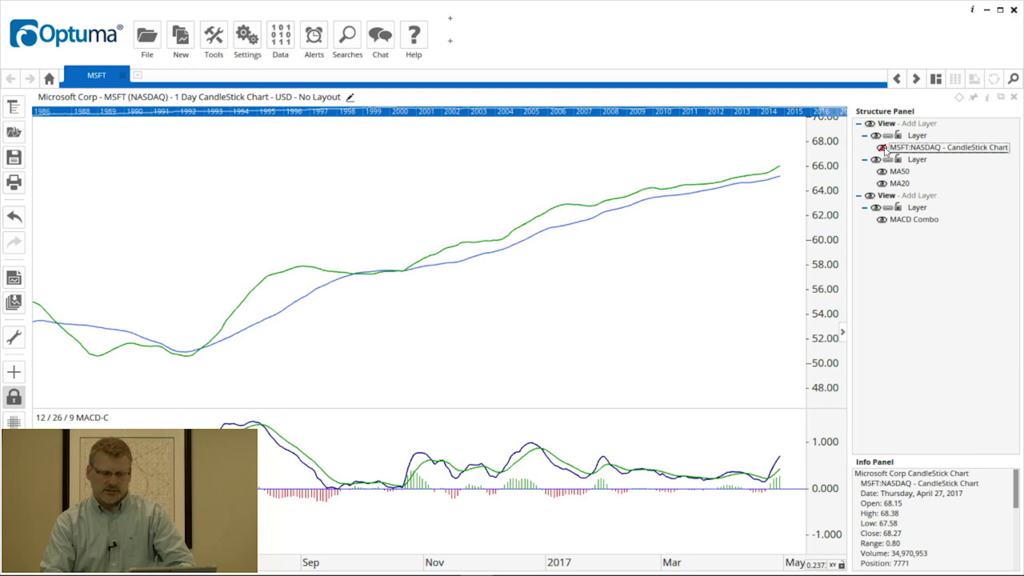
left_click(882, 148)
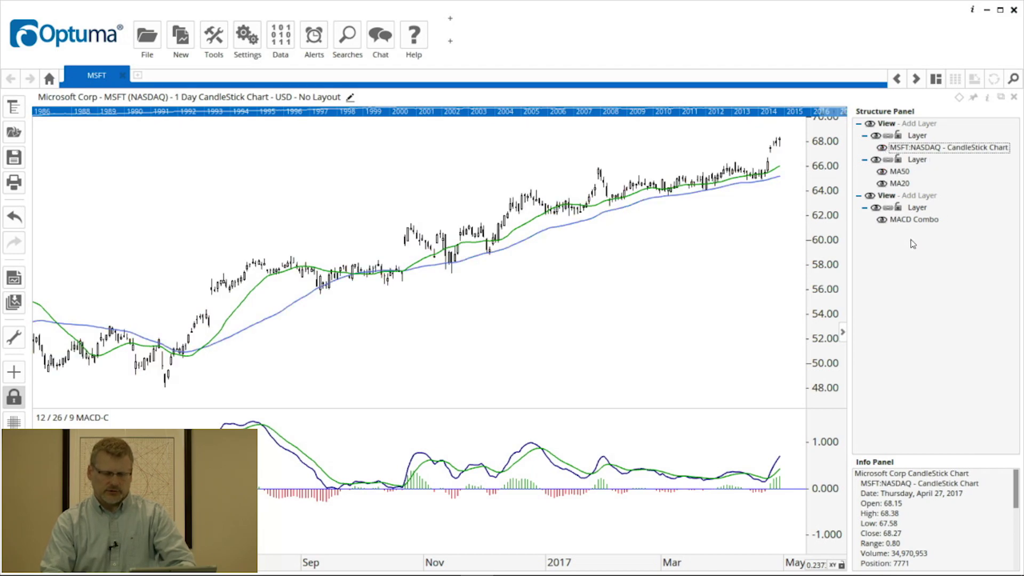
key("Down")
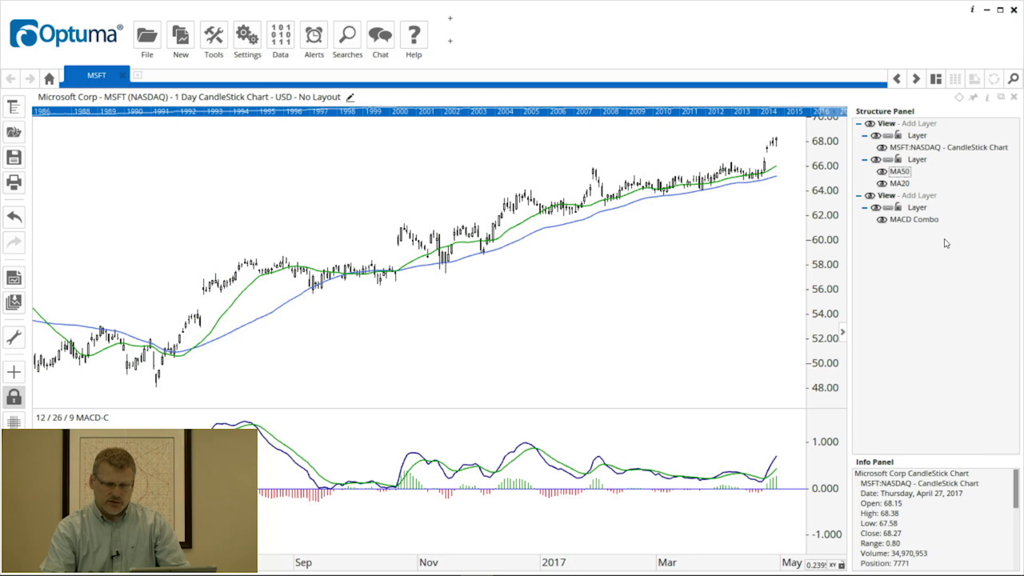
Step: Move the MACD view above the price view, shrink the MACD pane, and adjust the time range
left_click(887, 196)
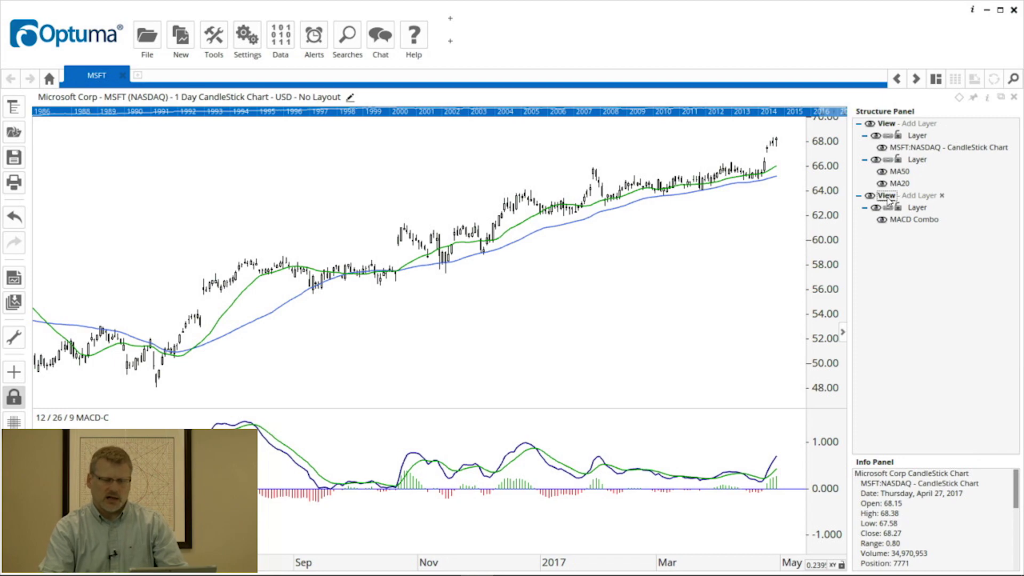
left_click_drag(887, 196, 886, 127)
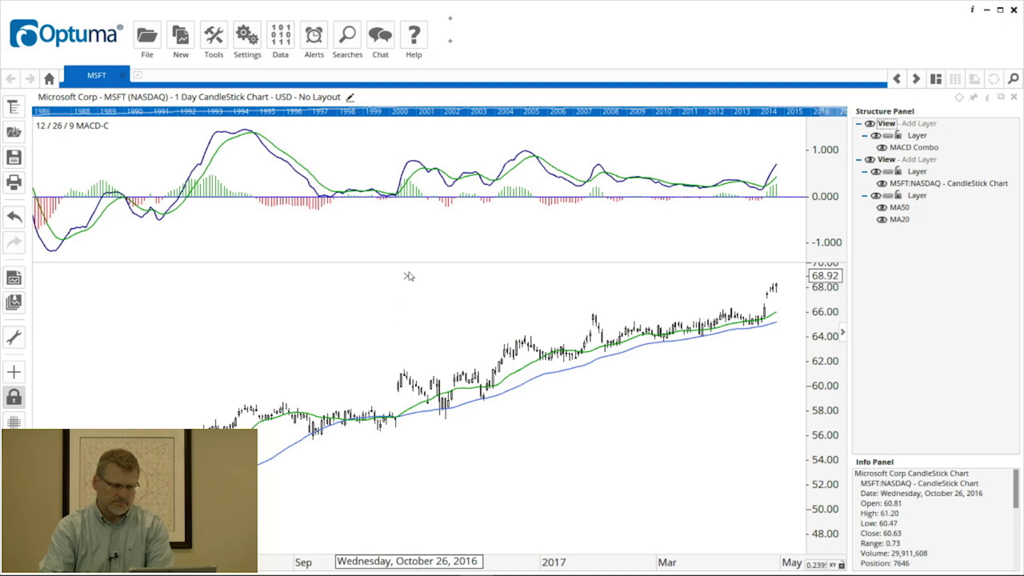
left_click_drag(412, 263, 417, 201)
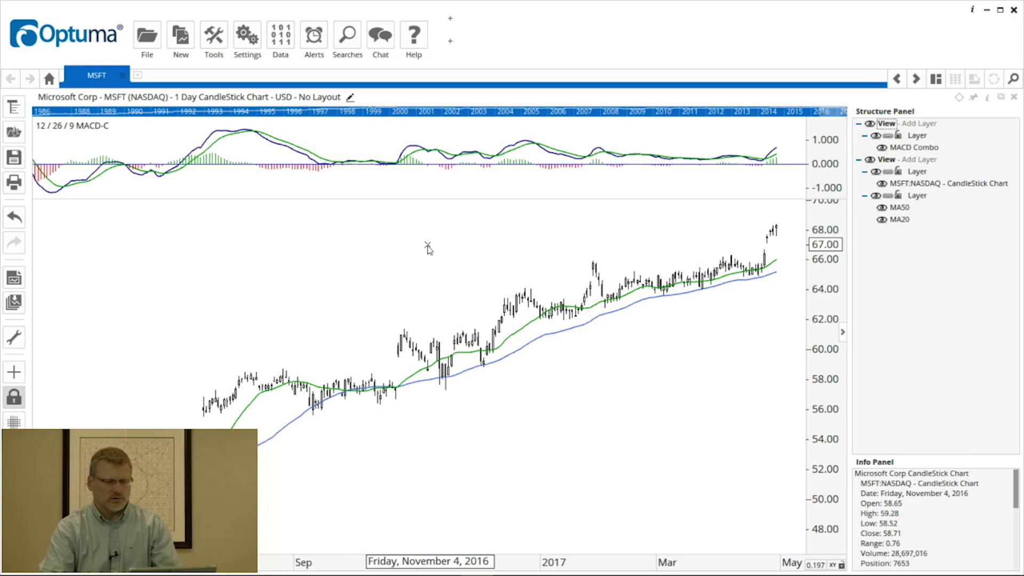
scroll(429, 247, "down", 4)
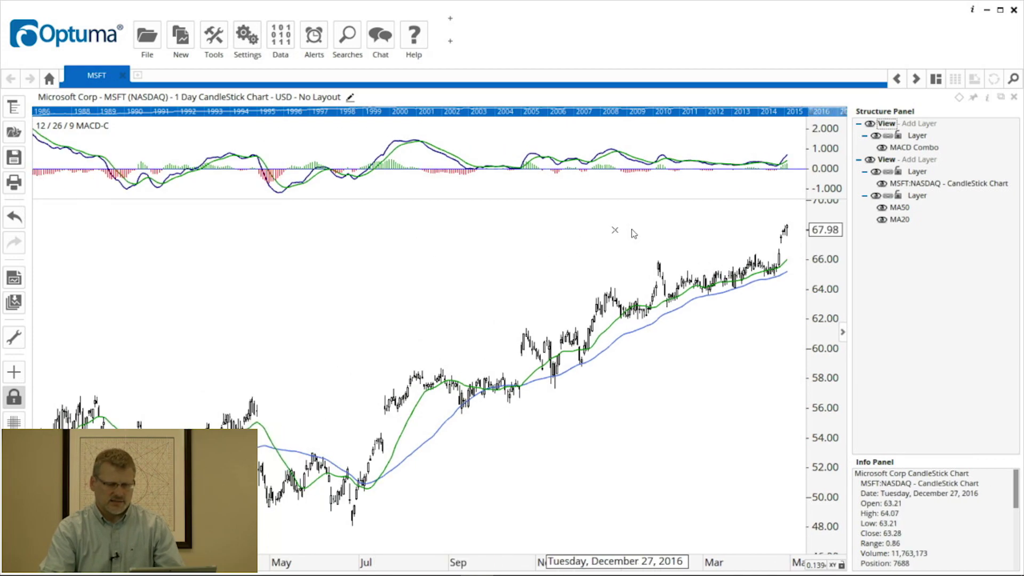
scroll(633, 233, "up", 2)
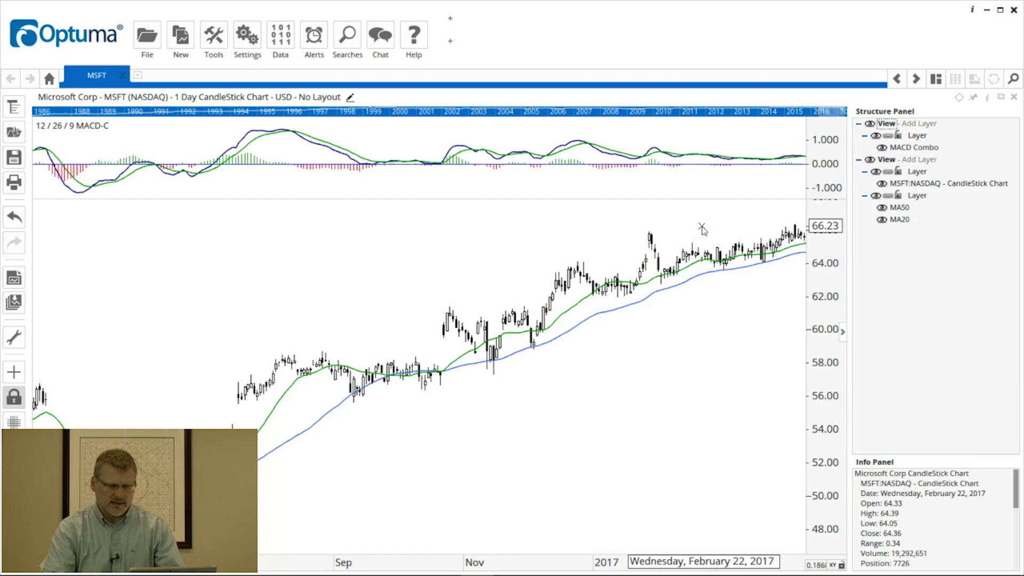
scroll(519, 247, "down", 2)
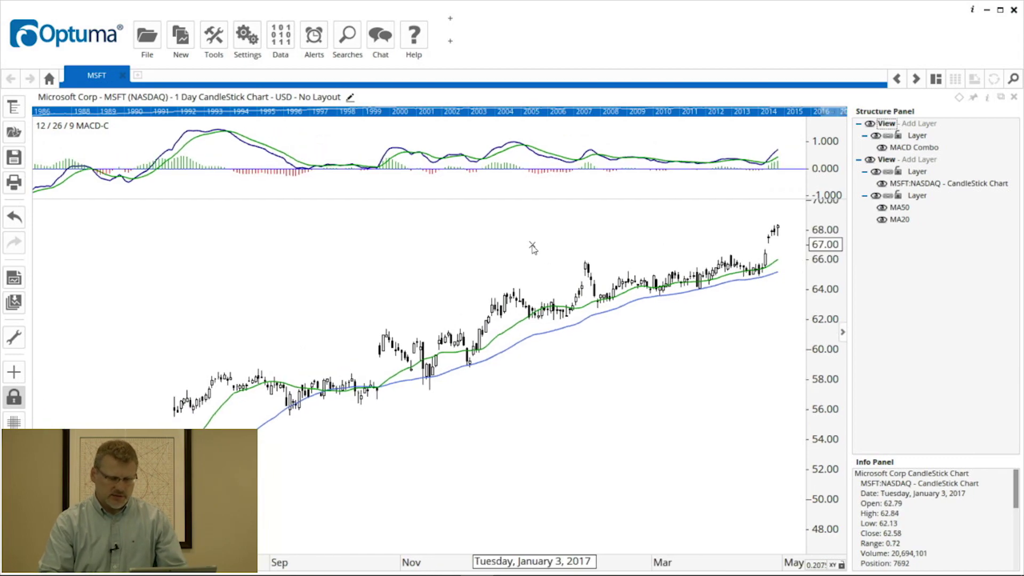
right_click(376, 280)
Step: Add an RSI pane below the price chart and raise its period to 14 bars
left_click(394, 278)
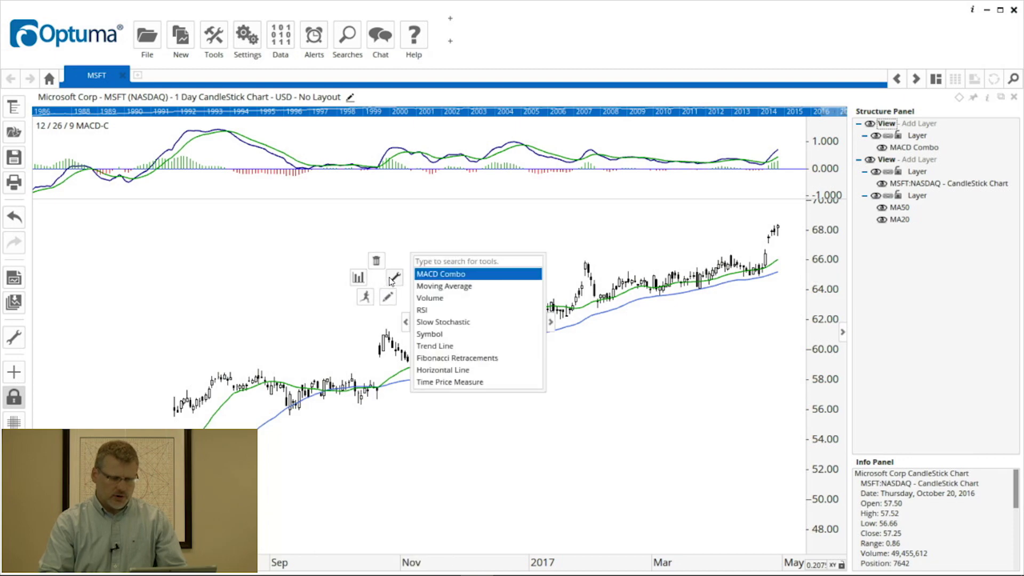
type("rsi")
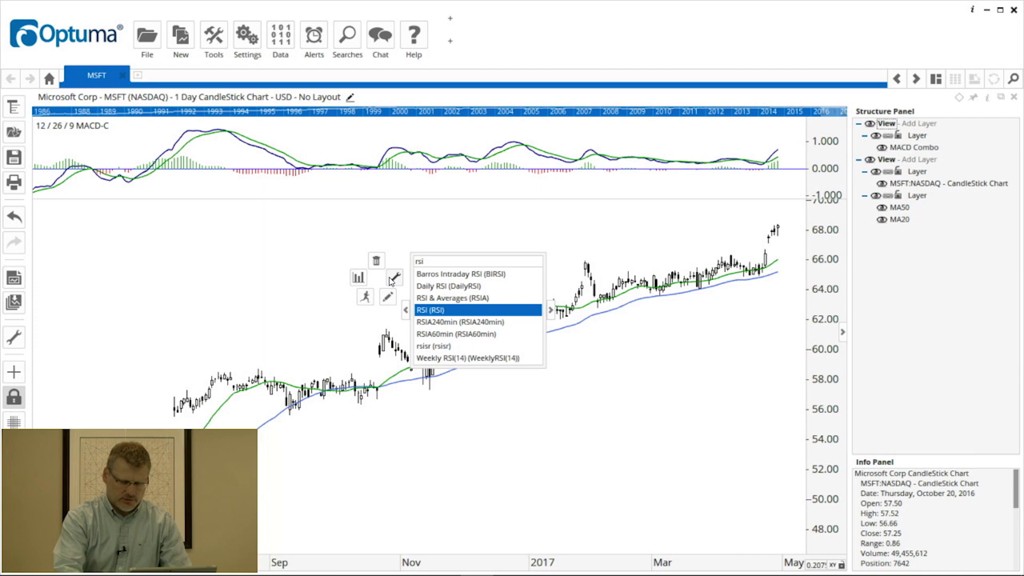
key("Return")
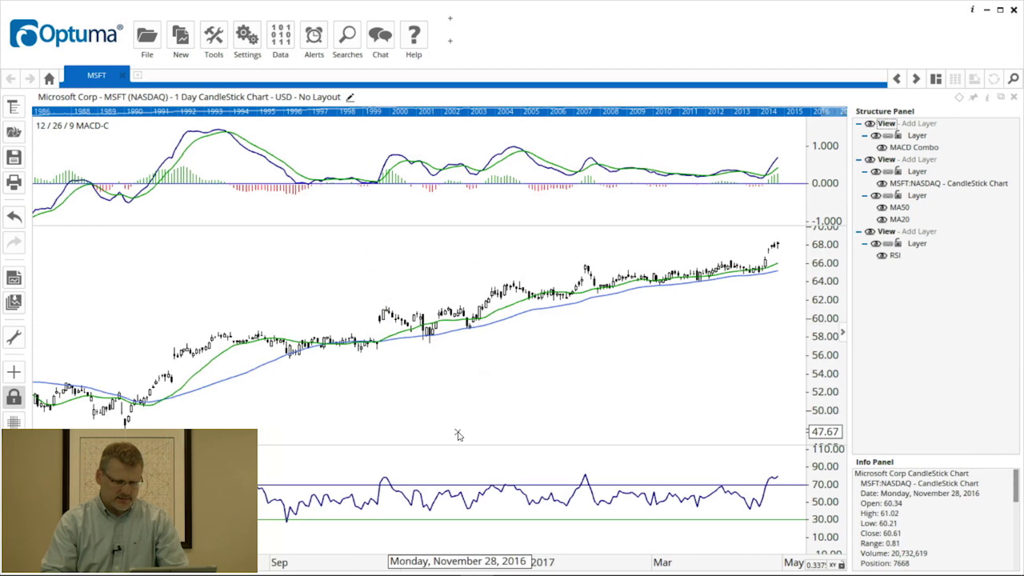
left_click(381, 480)
left_click(400, 490)
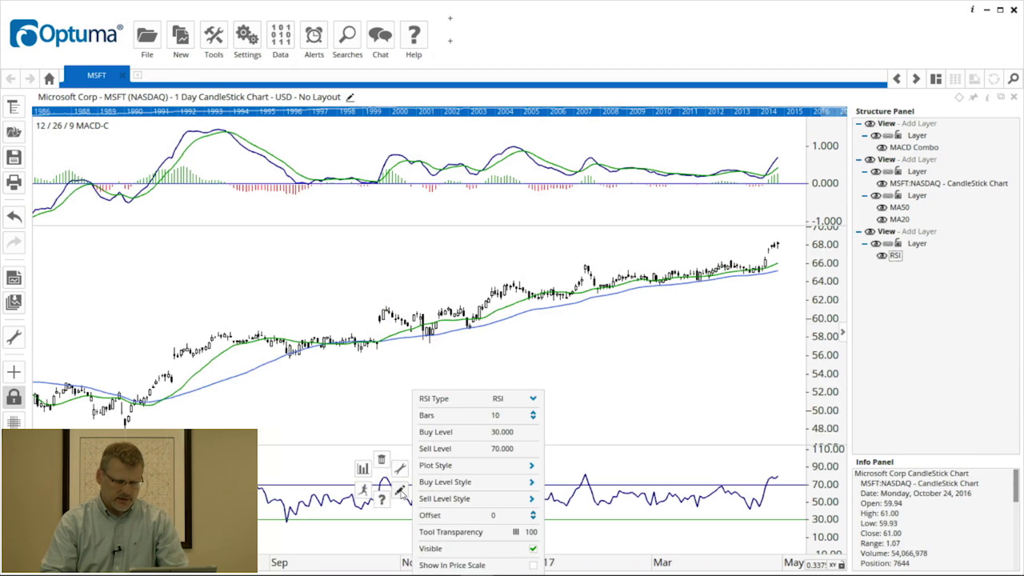
left_click(533, 413)
left_click(533, 413)
left_click(533, 413)
left_click(533, 412)
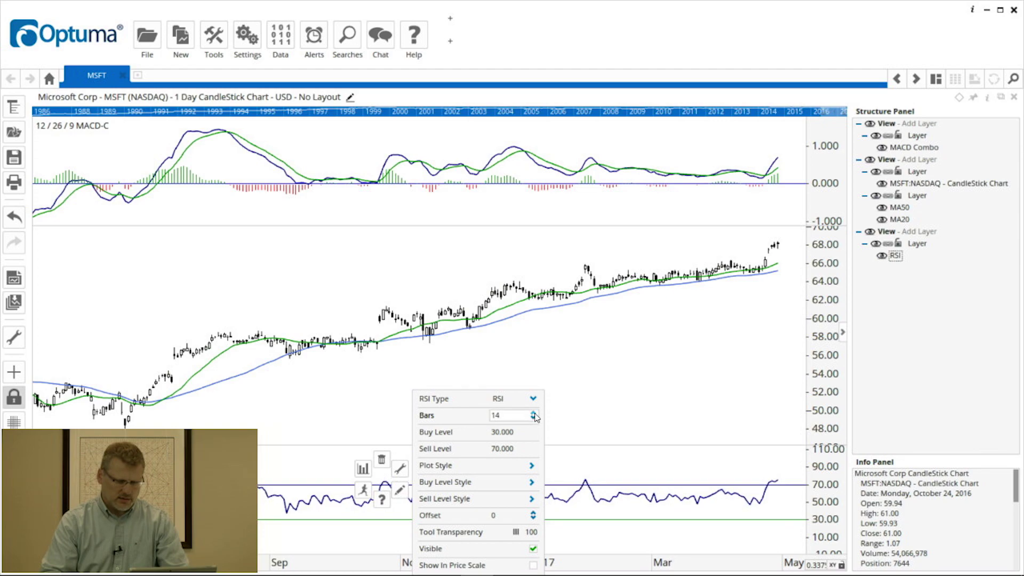
left_click(563, 373)
left_click(493, 388)
Step: Add a second RSI pane and set its period to 5 bars
left_click(500, 389)
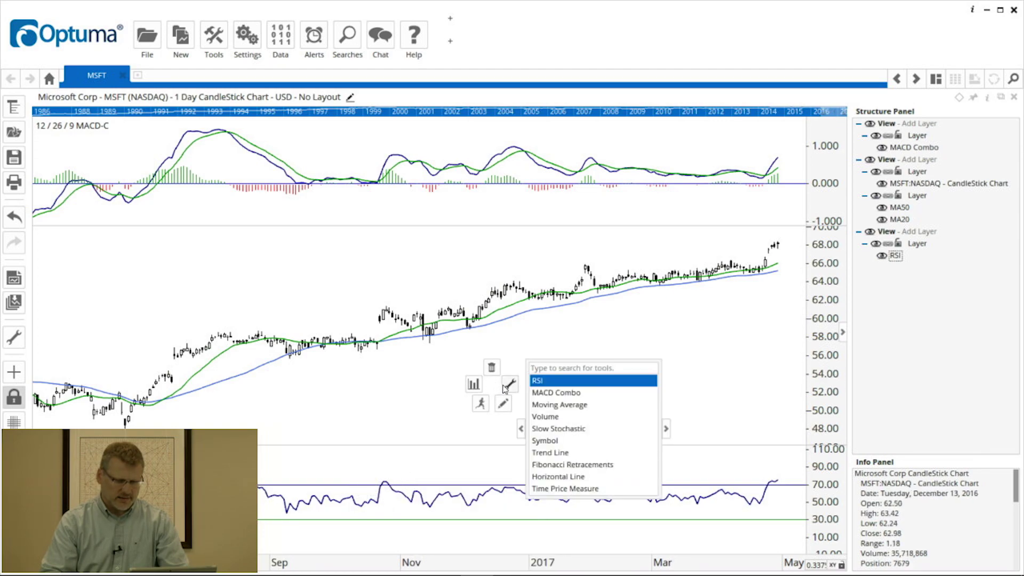
left_click(539, 381)
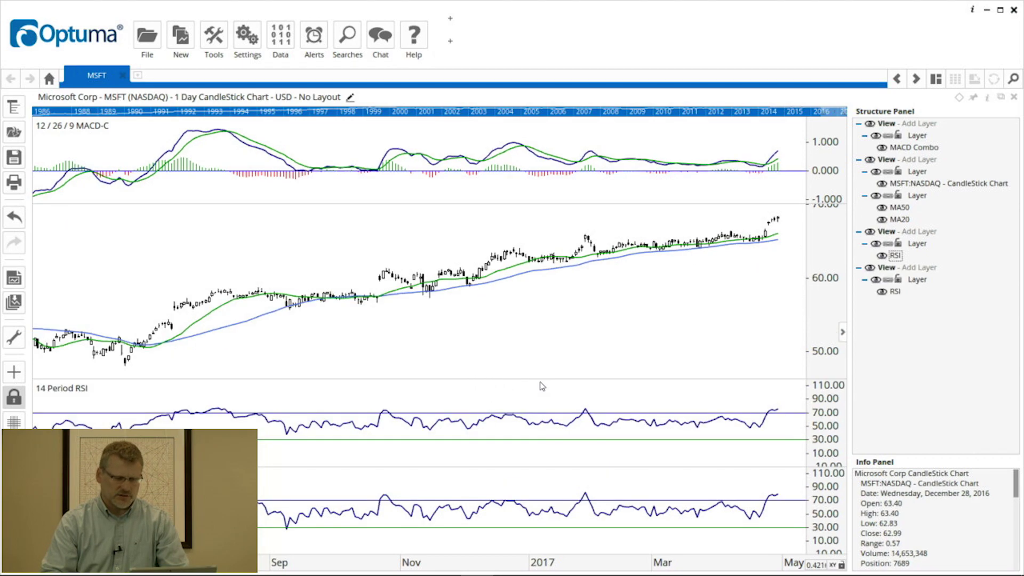
left_click(383, 497)
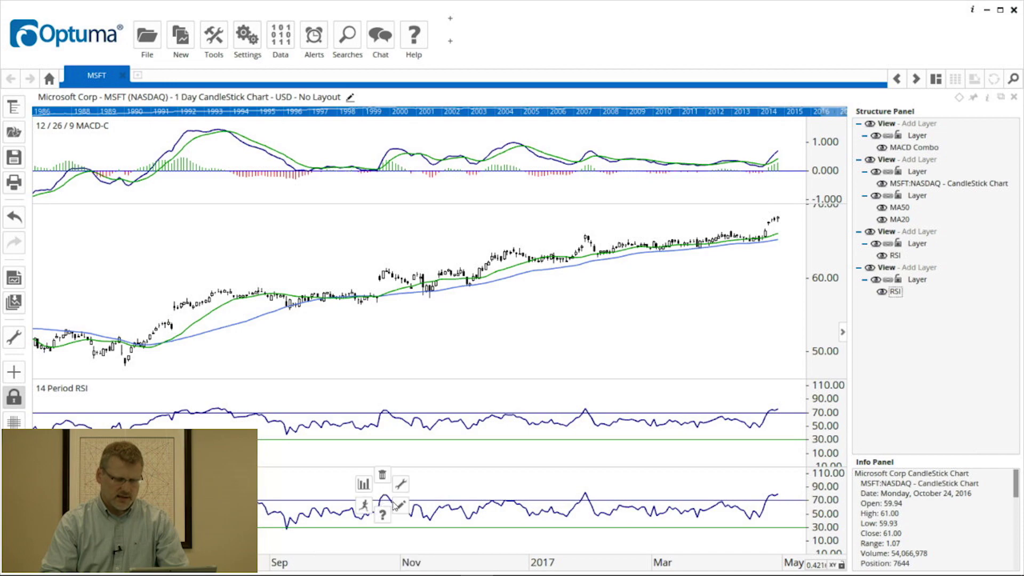
left_click(399, 504)
double_click(507, 416)
type("4")
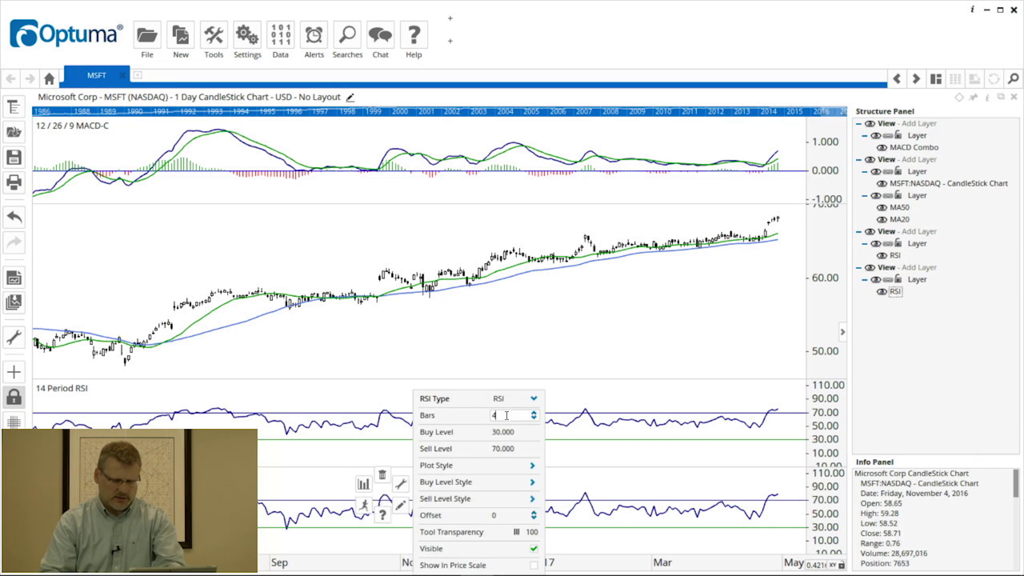
key("BackSpace")
type("55")
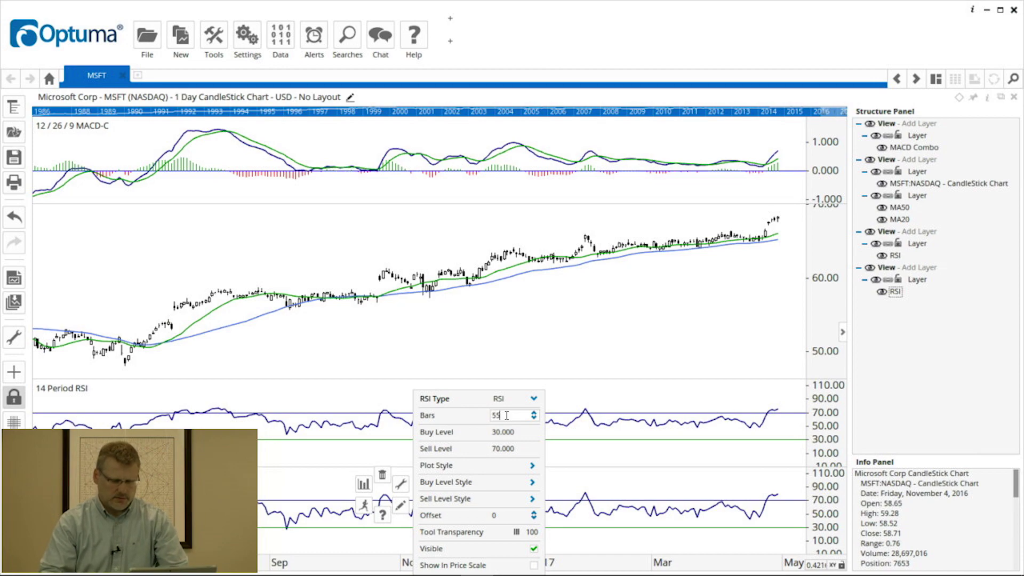
key("BackSpace")
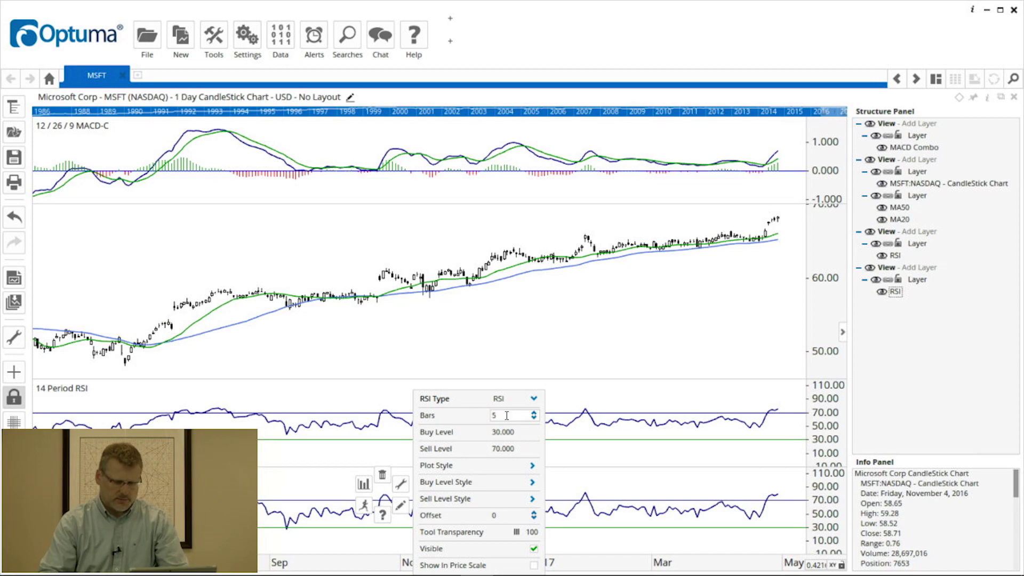
left_click(508, 487)
Step: Make the 5-bar RSI line red and show its value in the price scale
left_click(505, 473)
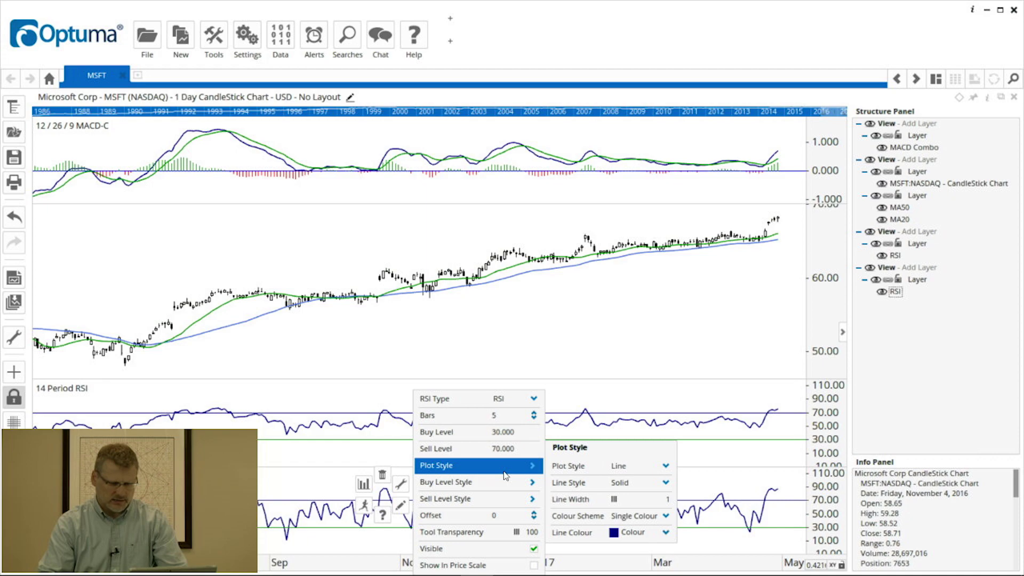
left_click(667, 534)
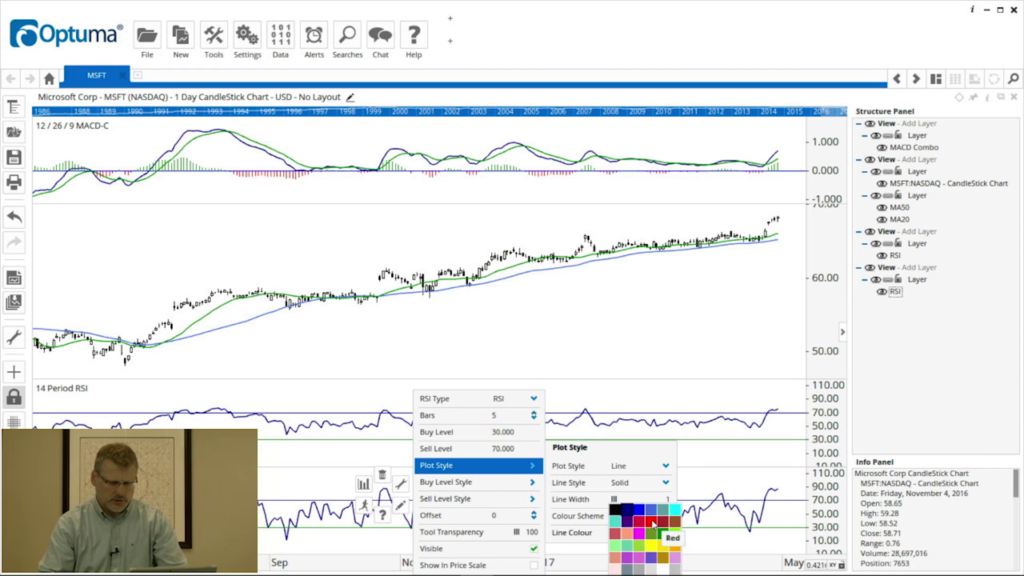
left_click(653, 524)
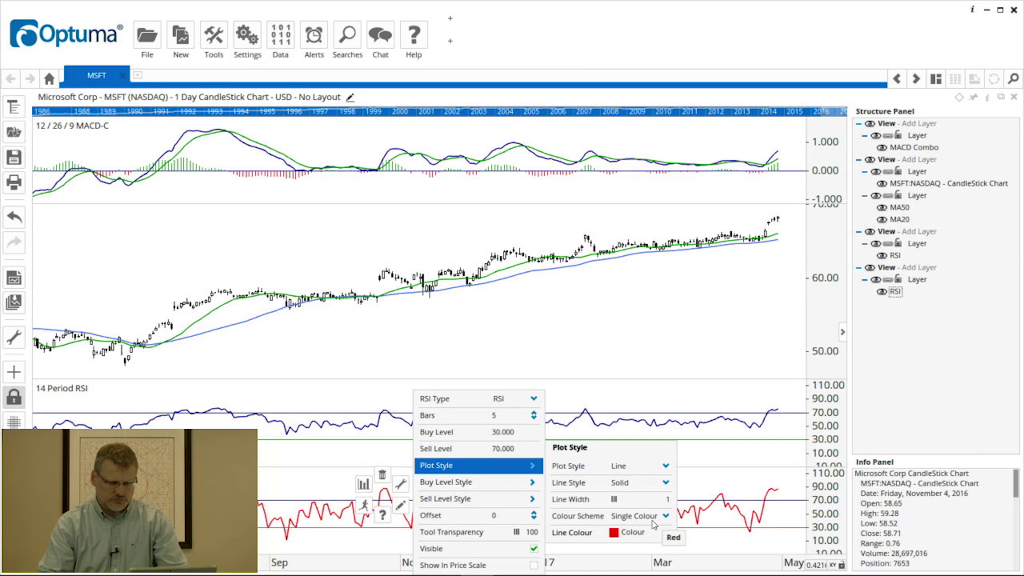
left_click(534, 565)
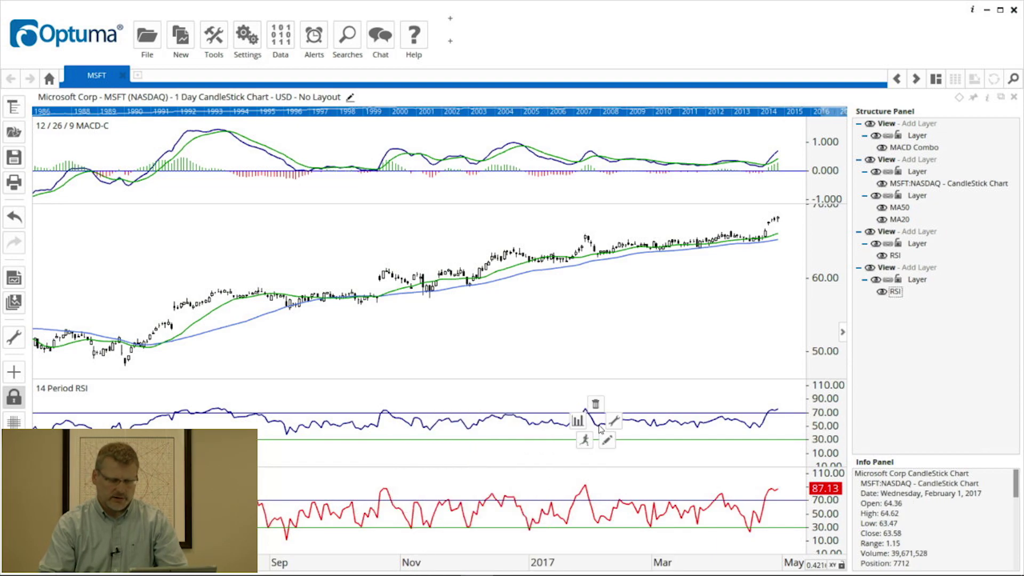
Step: Show the 14-period RSI value on its scale and move the 5-period RSI into that pane
left_click(607, 440)
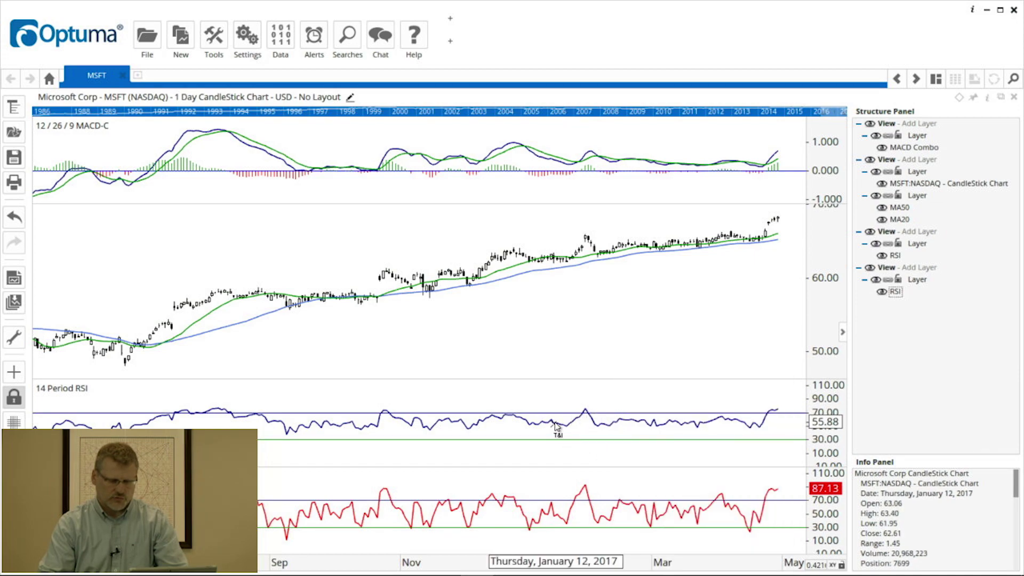
left_click(572, 434)
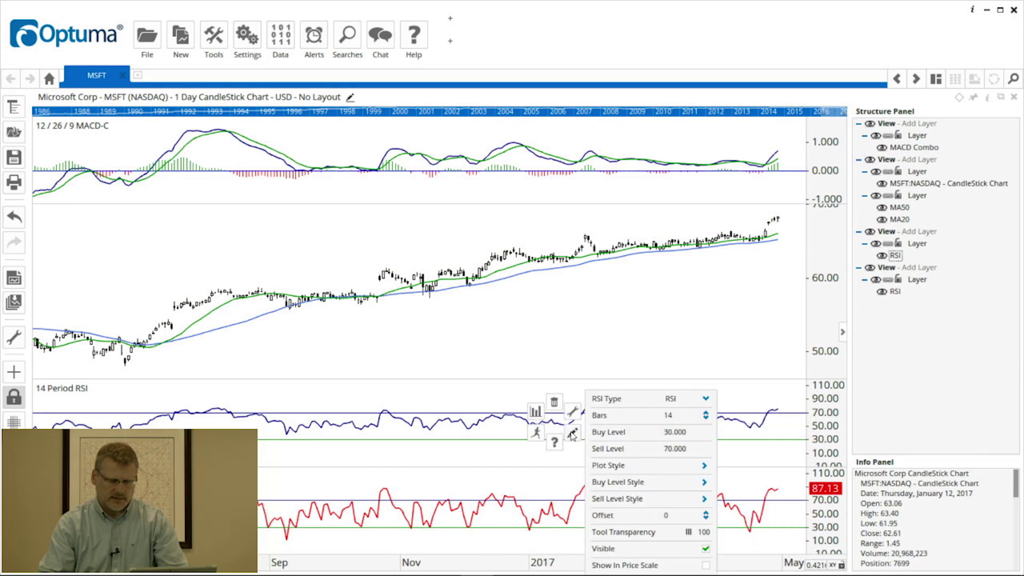
left_click(706, 566)
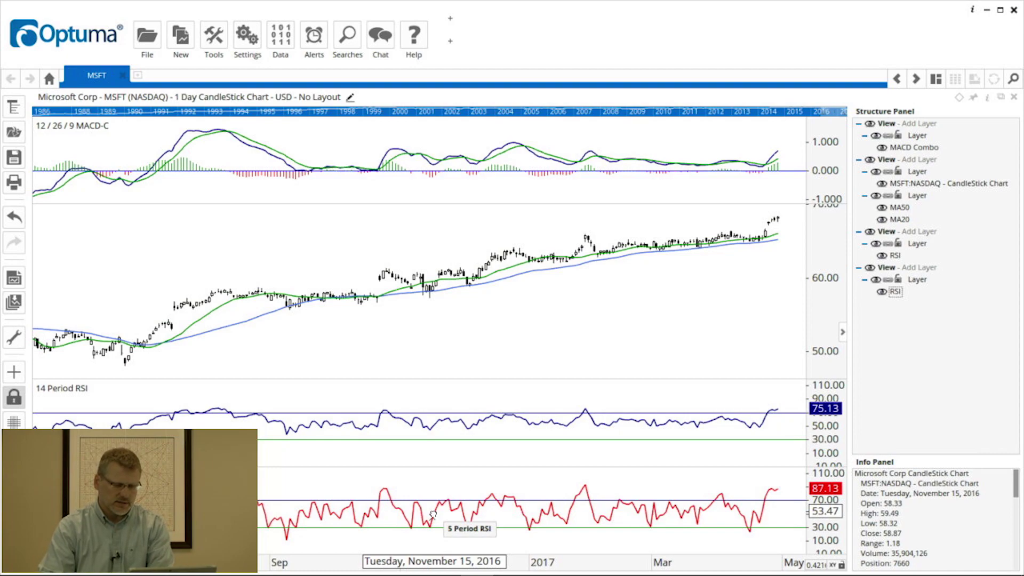
left_click_drag(432, 514, 433, 416)
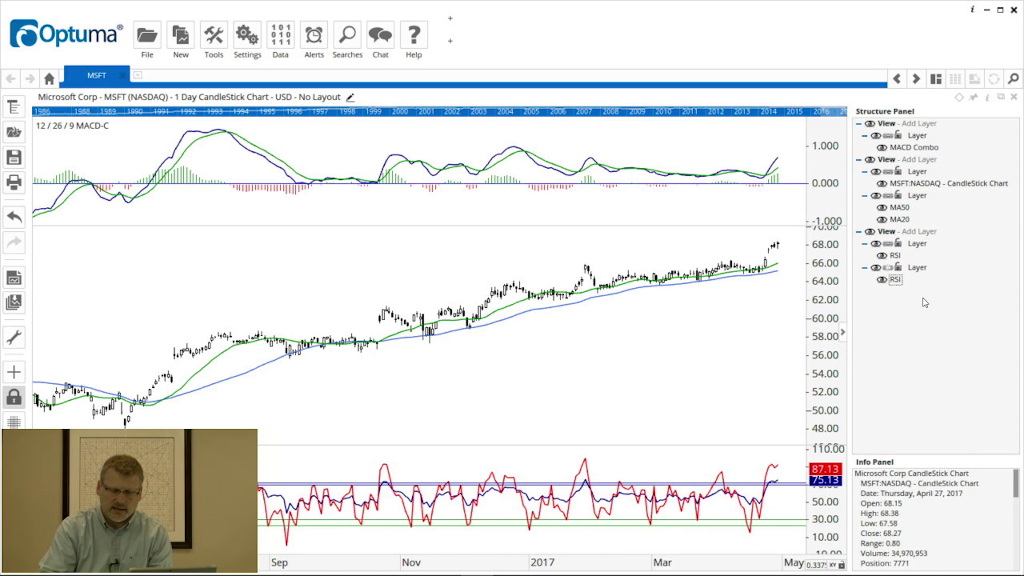
Step: Link the second RSI's scale, then delete both RSI indicators and their pane
left_click(887, 270)
left_click(887, 270)
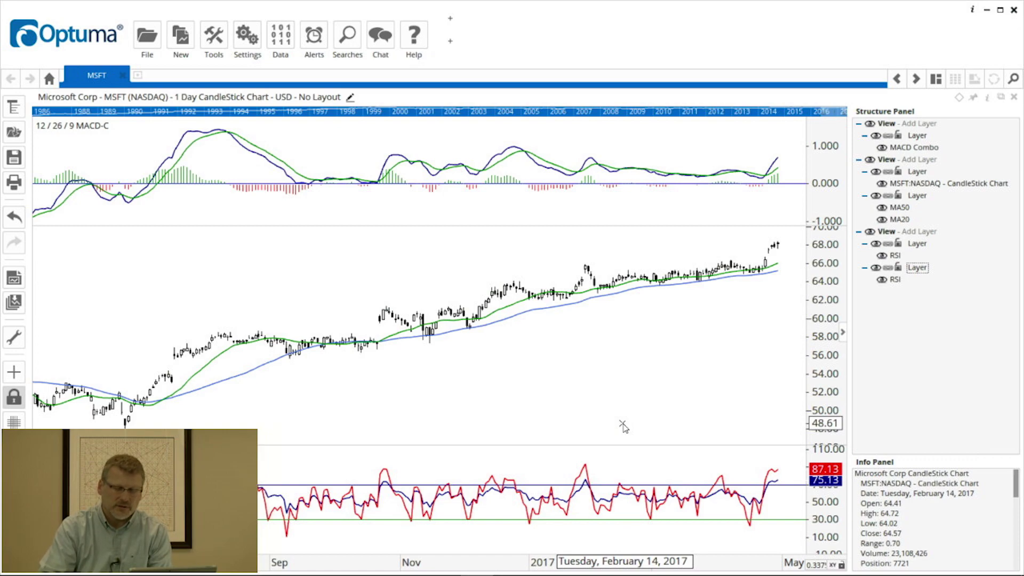
mouse_move(583, 490)
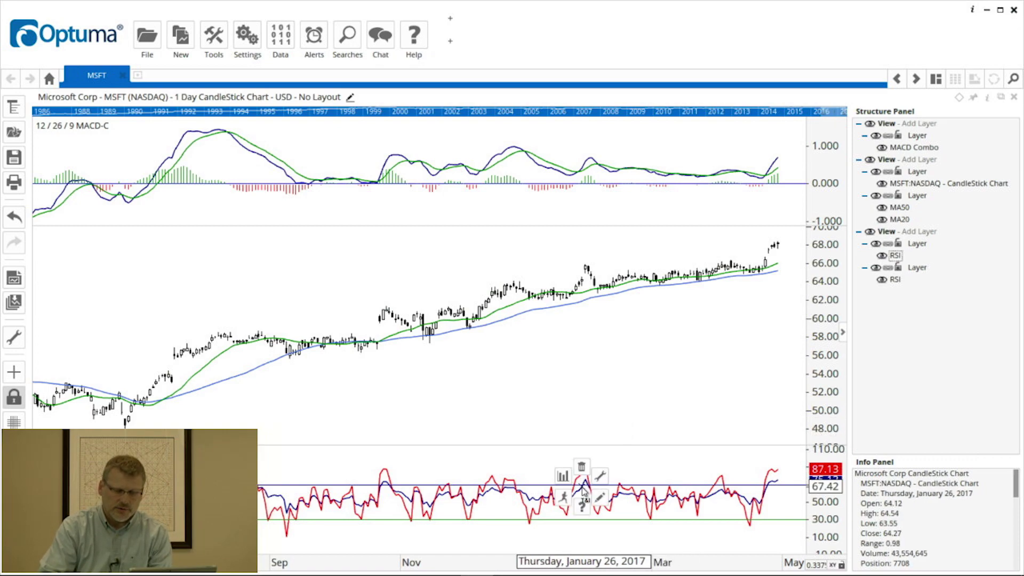
left_click(582, 469)
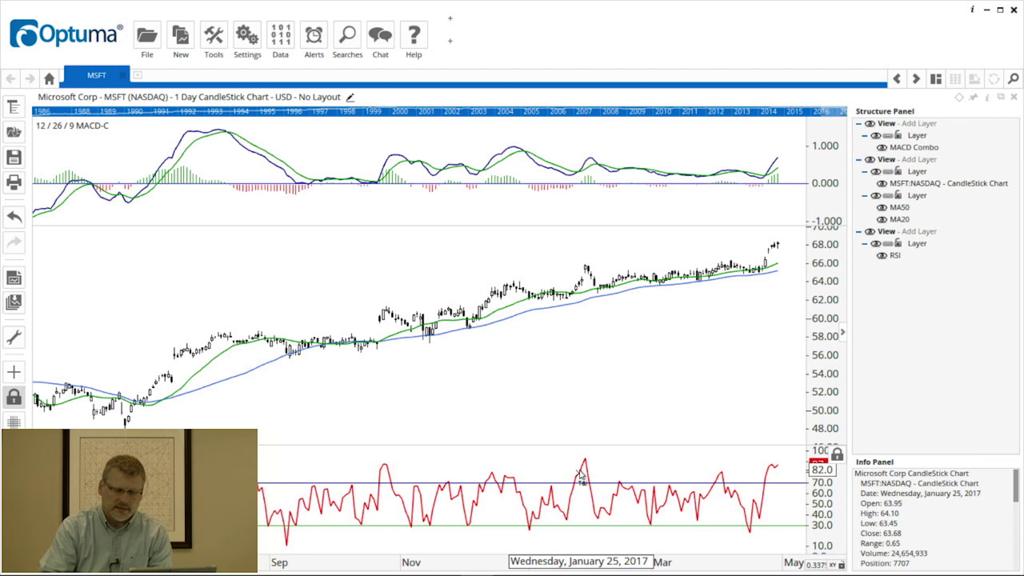
left_click(579, 455)
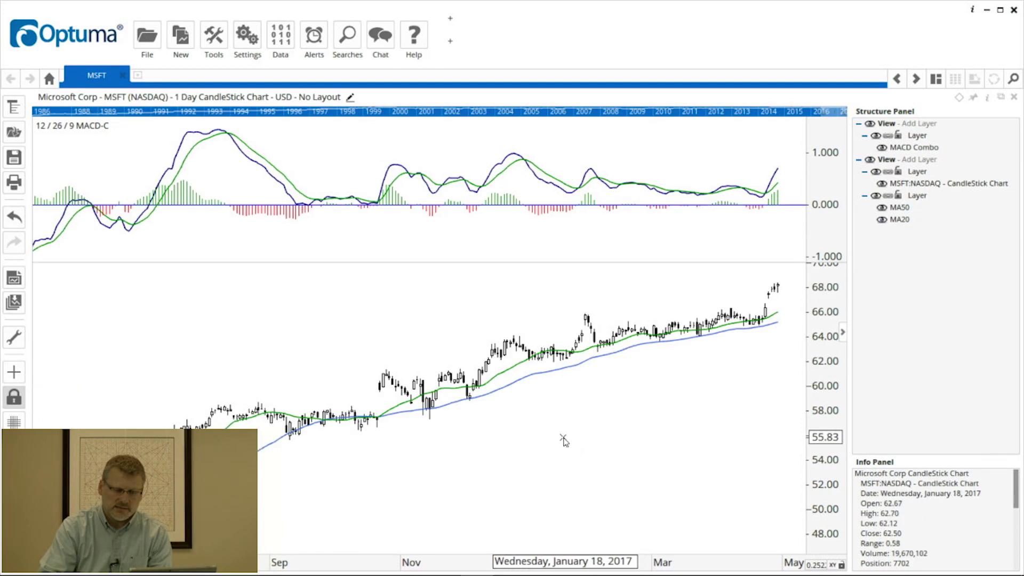
Step: Add the Volume indicator and drag its bars onto the MSFT price view
left_click(581, 437)
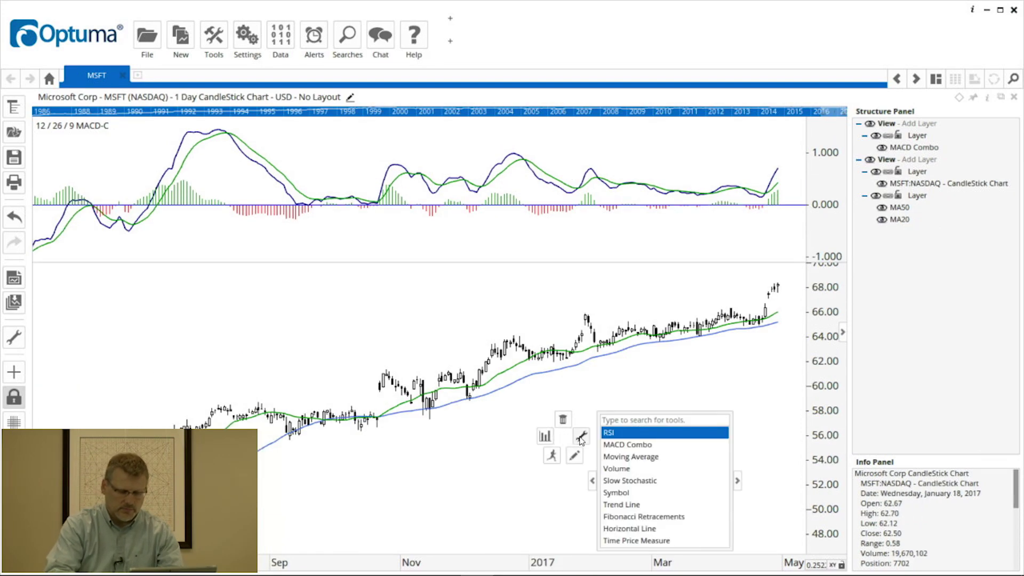
type("vol")
key("Return")
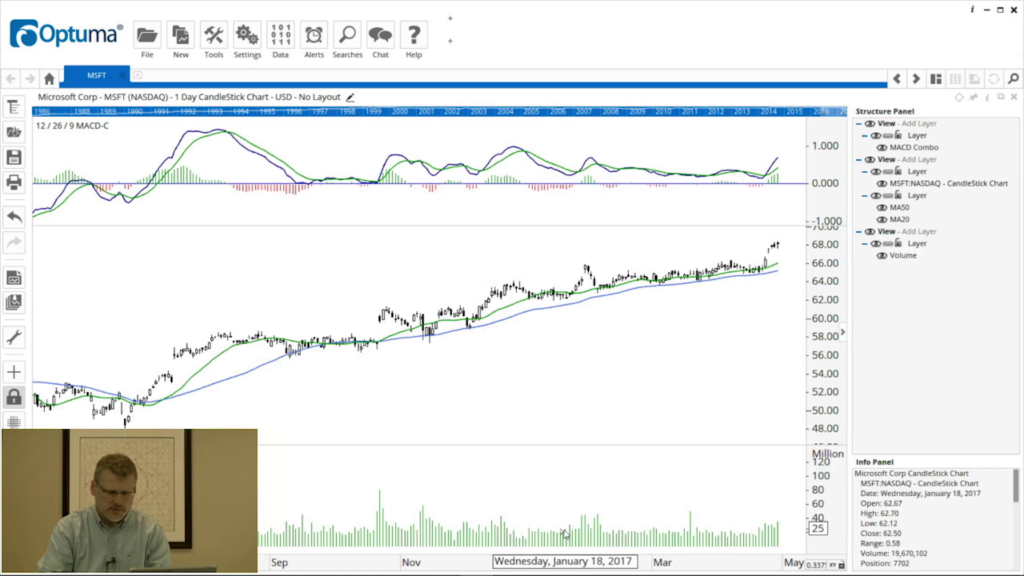
left_click_drag(563, 536, 556, 395)
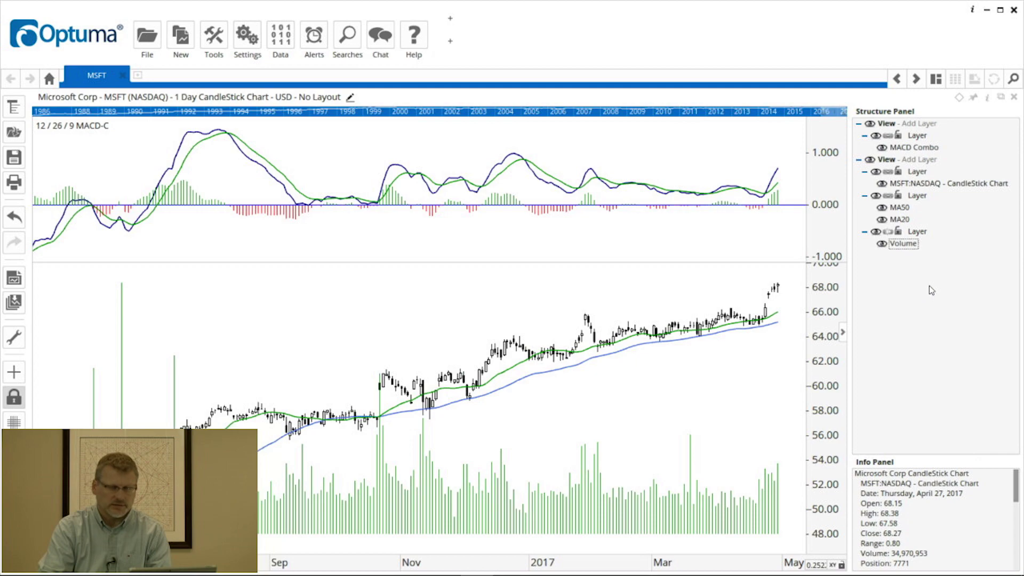
Step: Give the Volume layer its own scale, then return it to the shared price scale
left_click(890, 234)
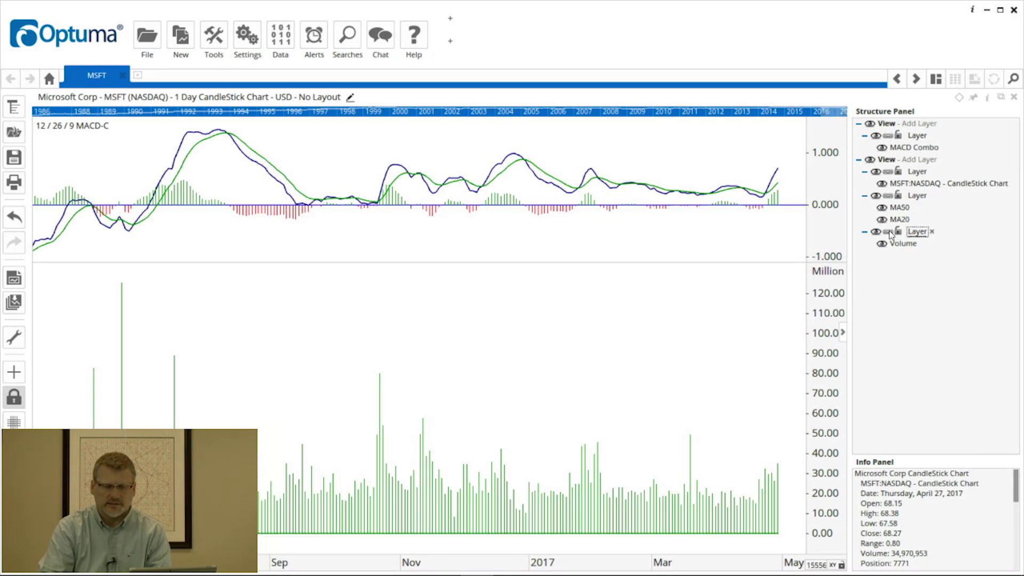
left_click(890, 235)
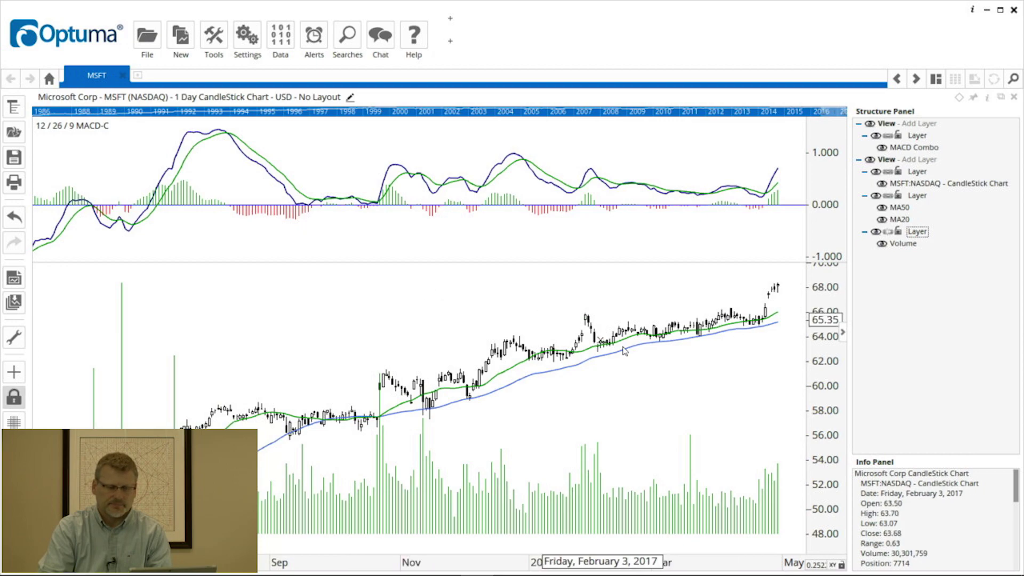
scroll(698, 360, "down", 3)
scroll(698, 363, "down", 4)
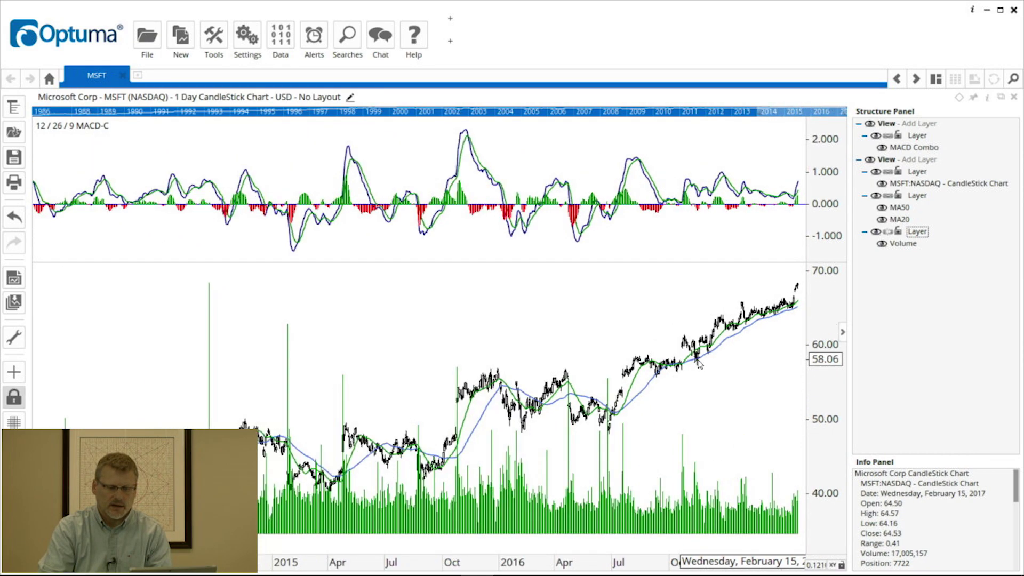
scroll(754, 368, "down", 2)
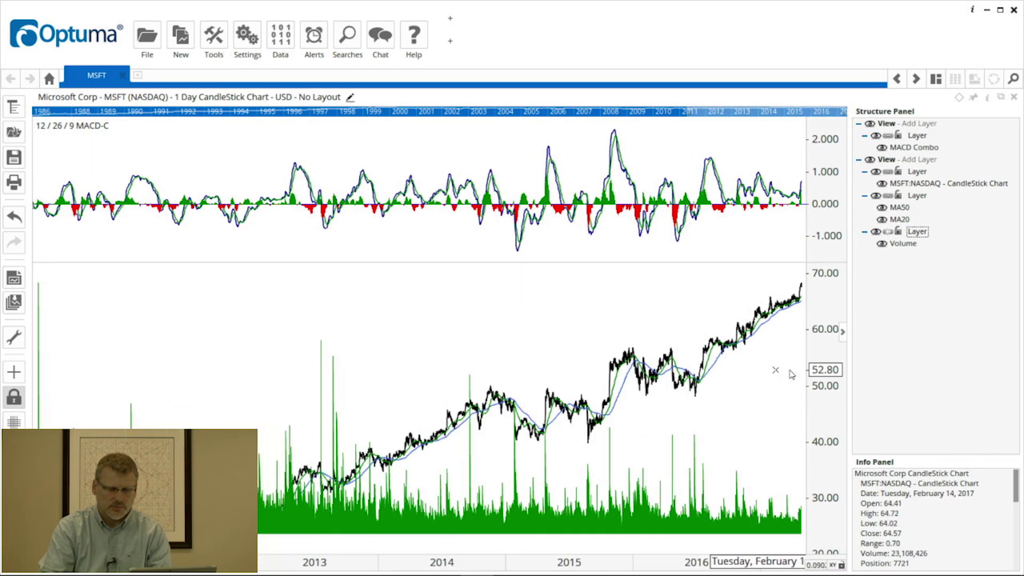
Step: Collapse the Structure and Info panels so the MSFT chart fills the window
scroll(792, 370, "up", 3)
scroll(792, 370, "up", 3)
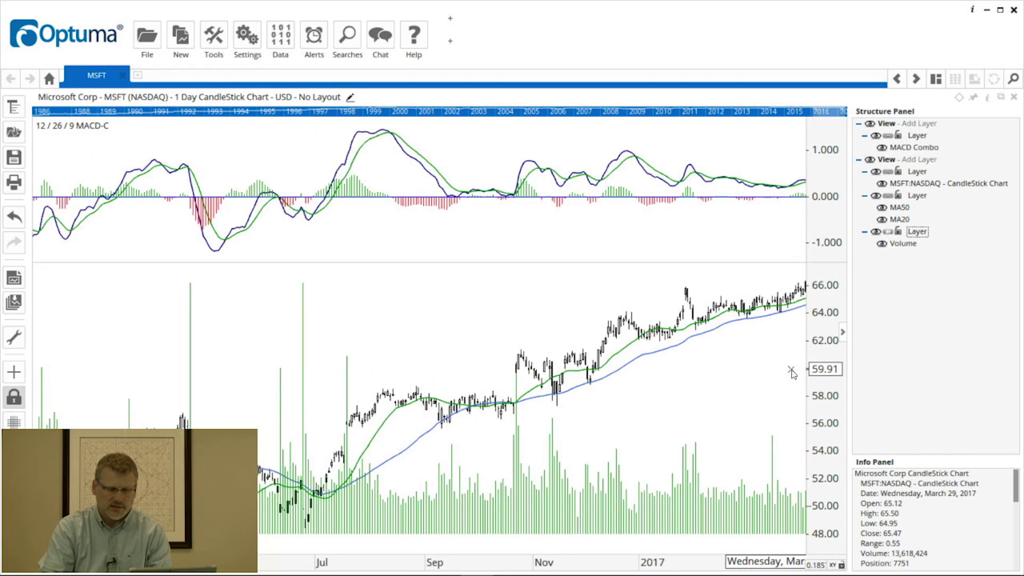
scroll(789, 368, "up", 3)
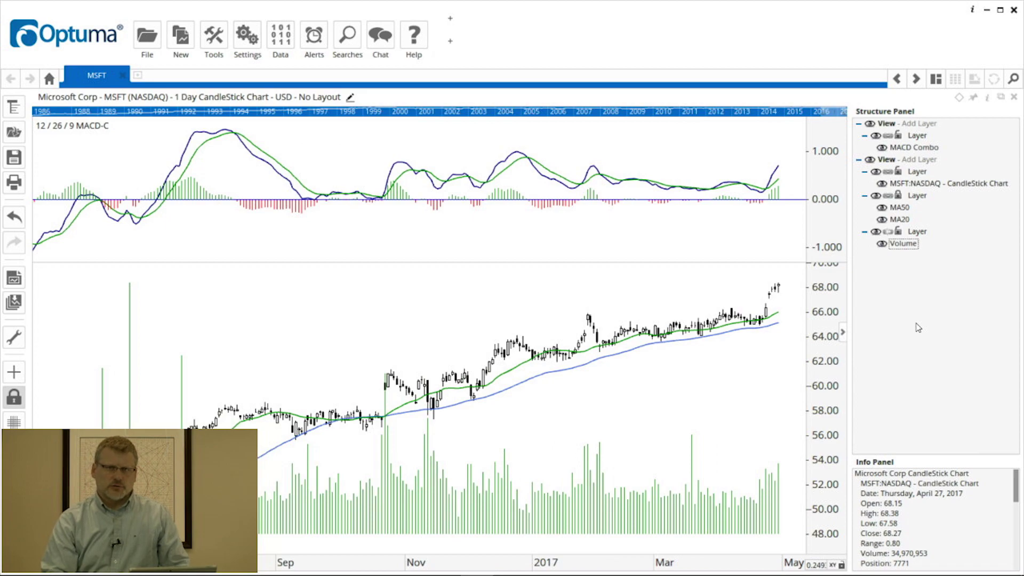
left_click(843, 333)
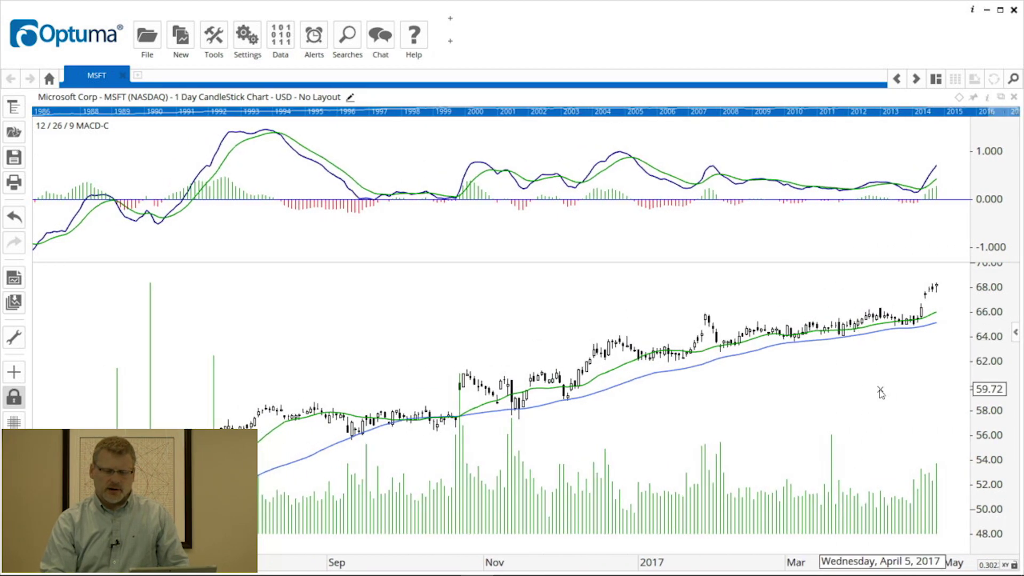